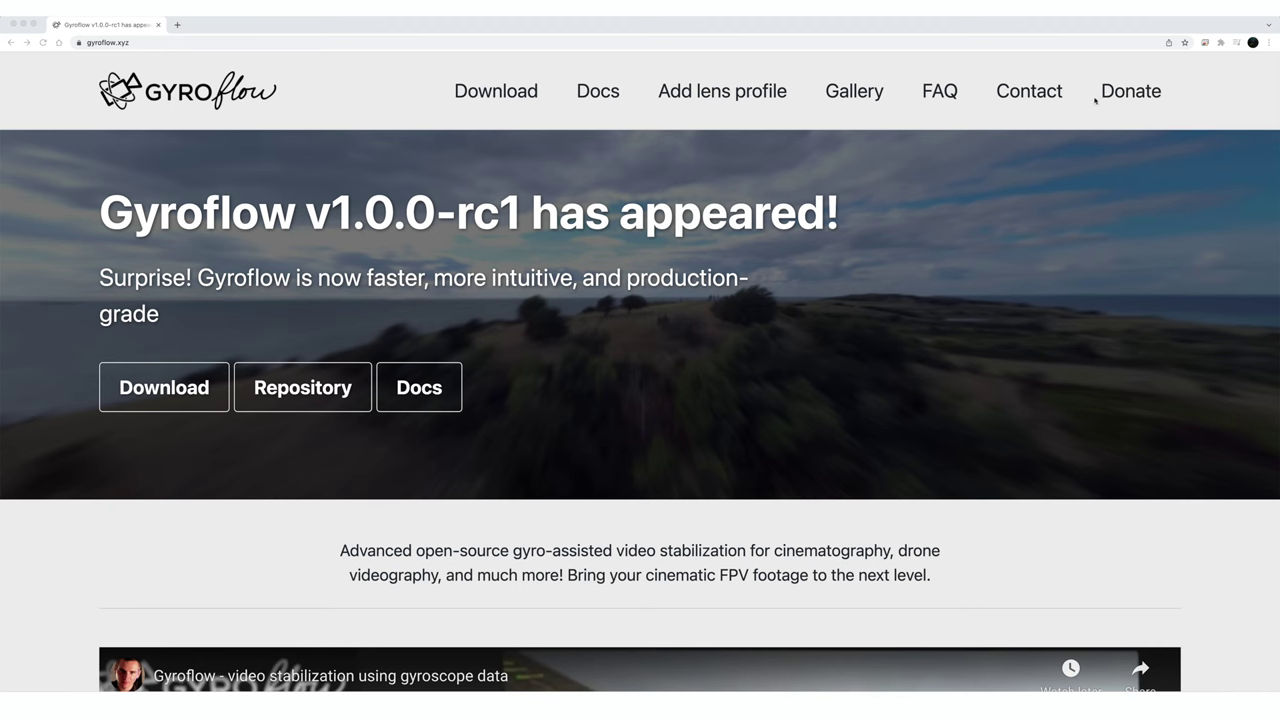
Scroll down gyroflow.xyz through the features to the Supported gyro sources list
scroll(464, 366, down, 10)
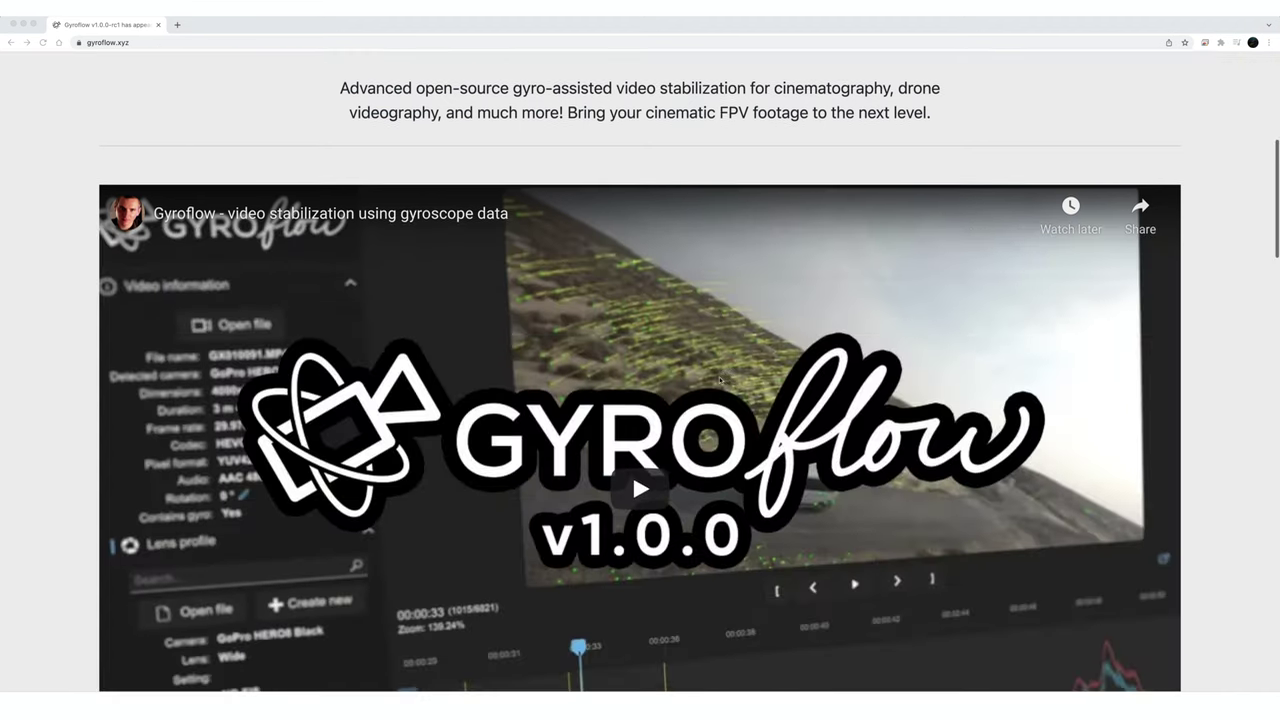
scroll(718, 380, down, 10)
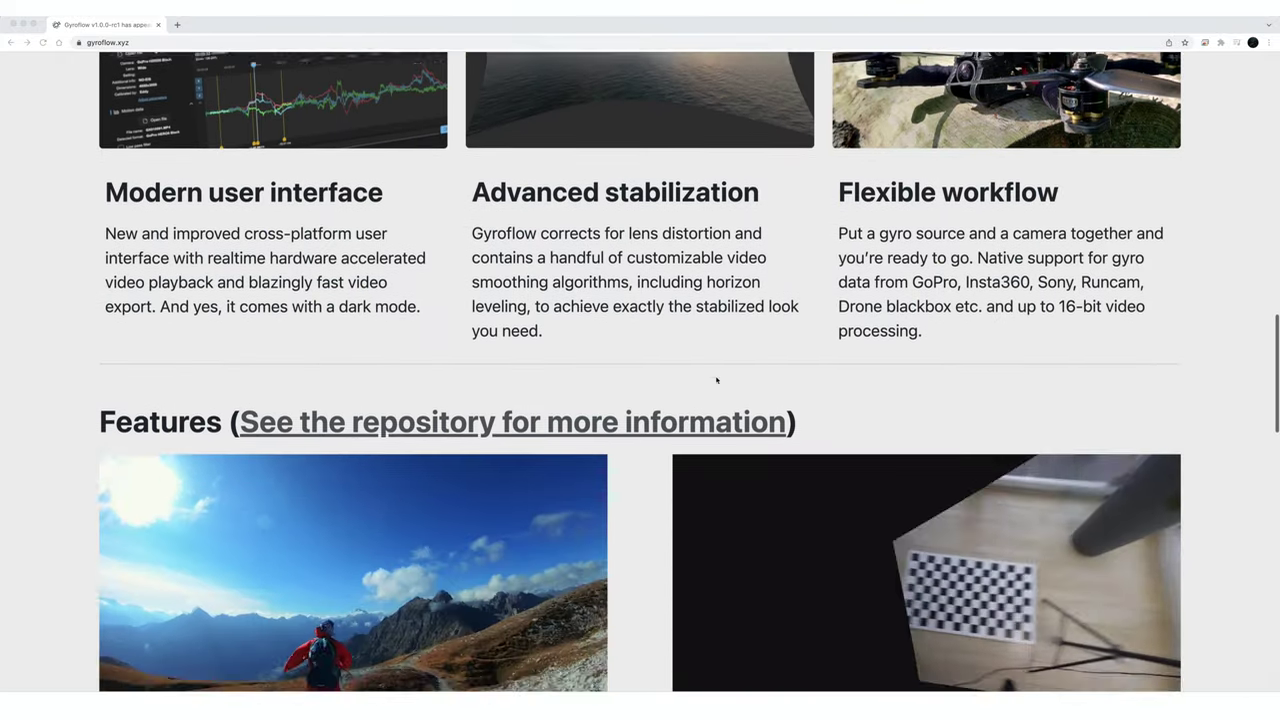
scroll(718, 382, down, 3)
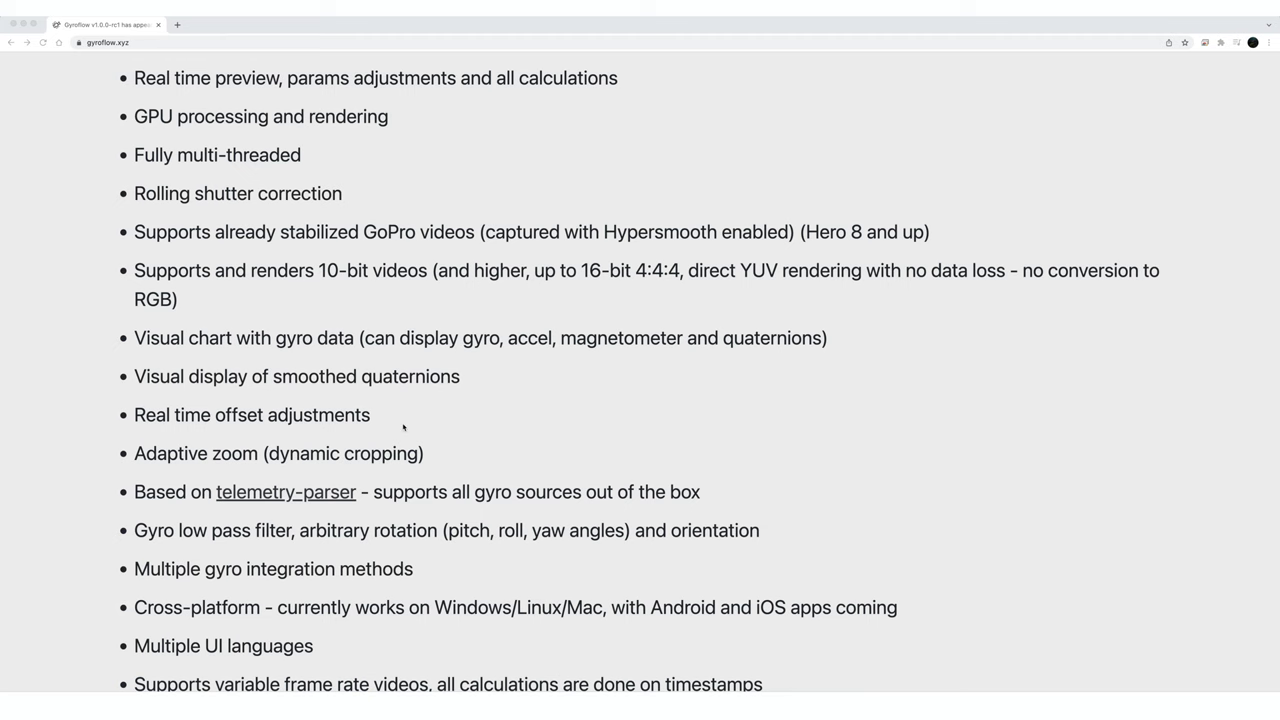
scroll(427, 460, down, 5)
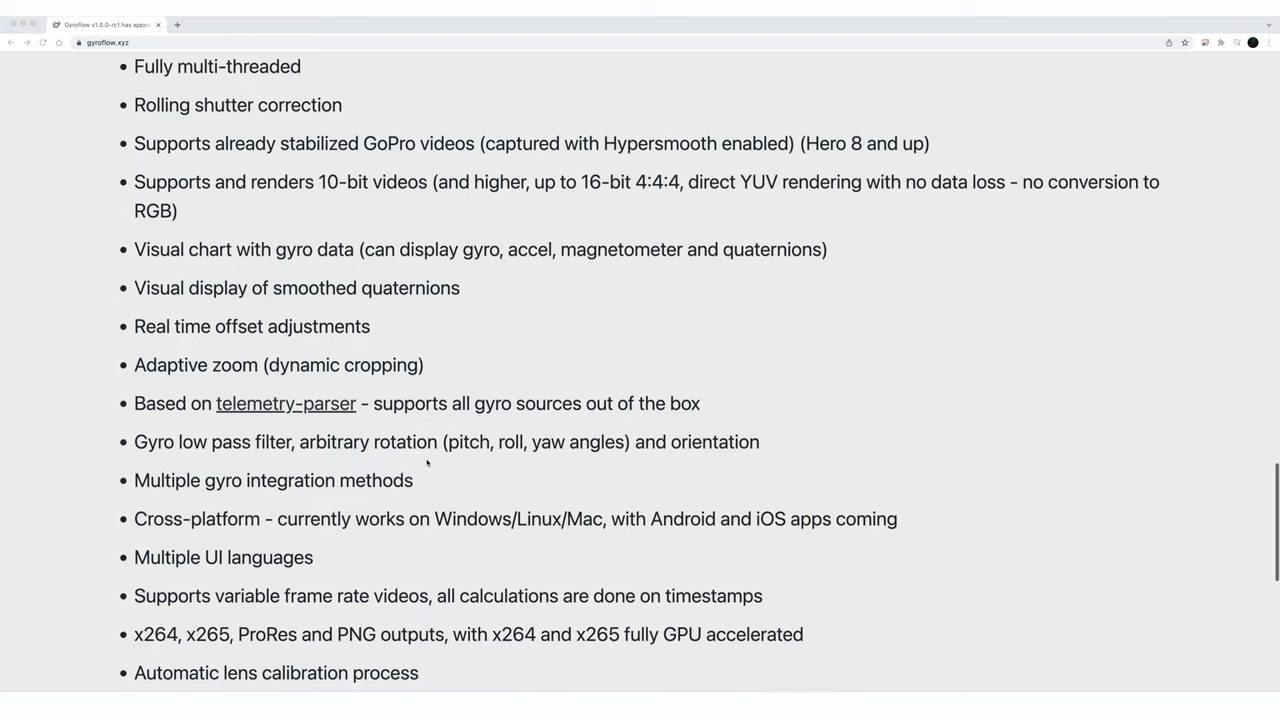
scroll(427, 460, down, 6)
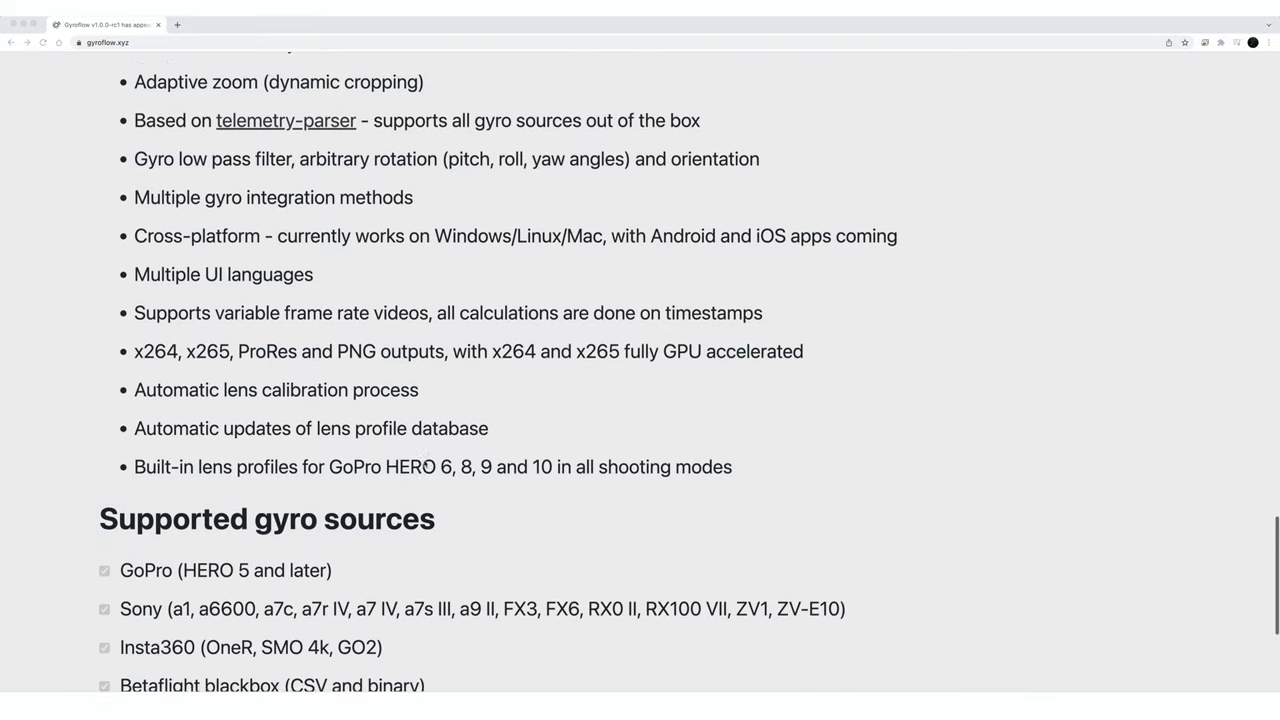
scroll(424, 462, down, 2)
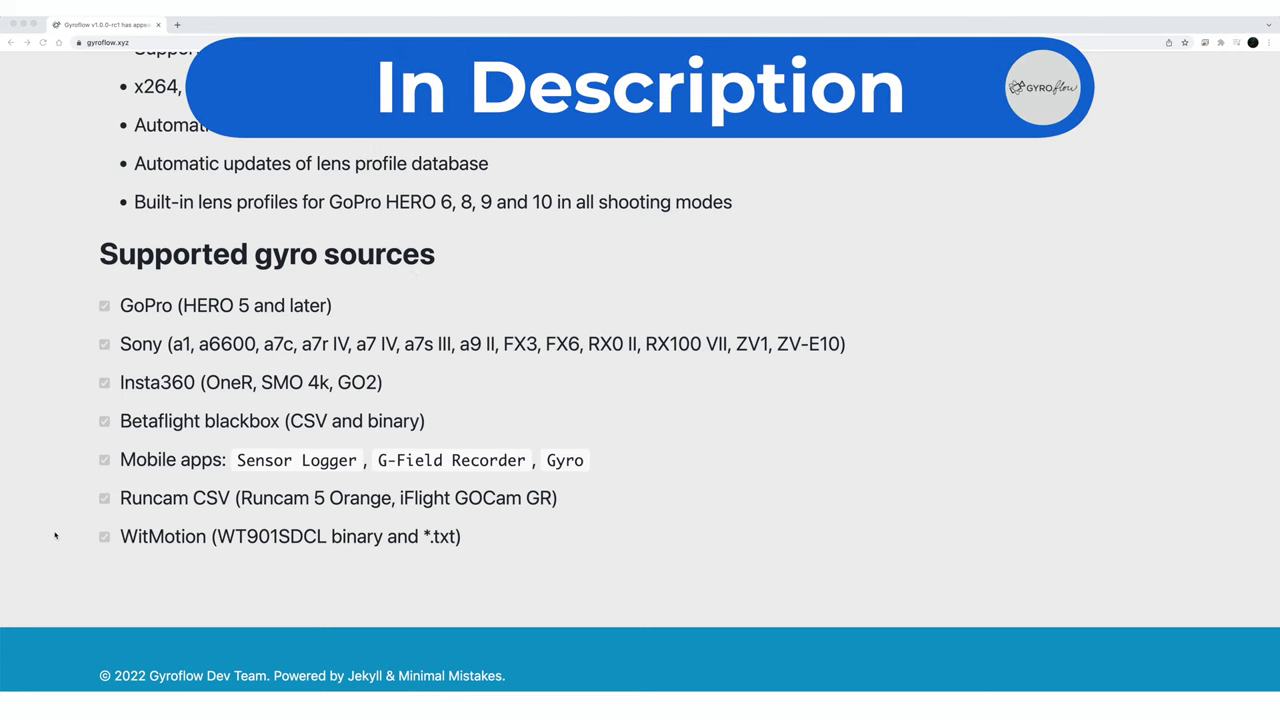
Return to the top of the page and go to the GitHub releases downloads
scroll(55, 536, up, 20)
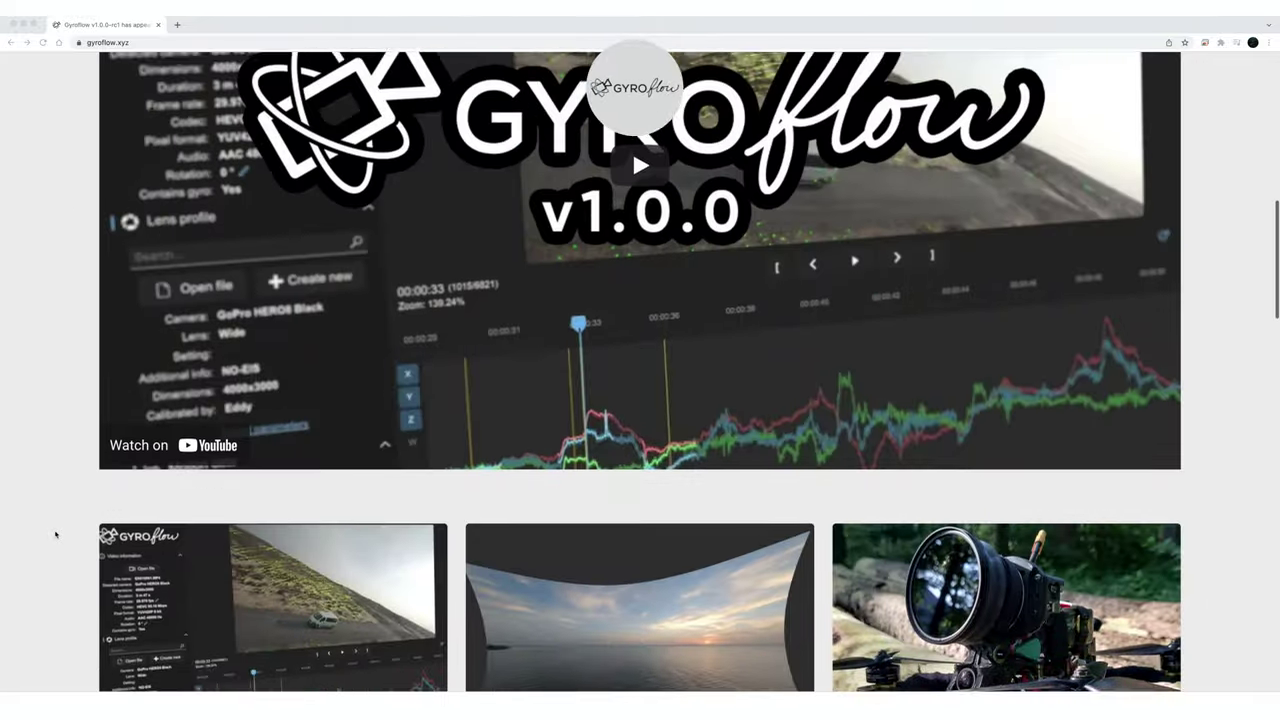
scroll(55, 536, up, 10)
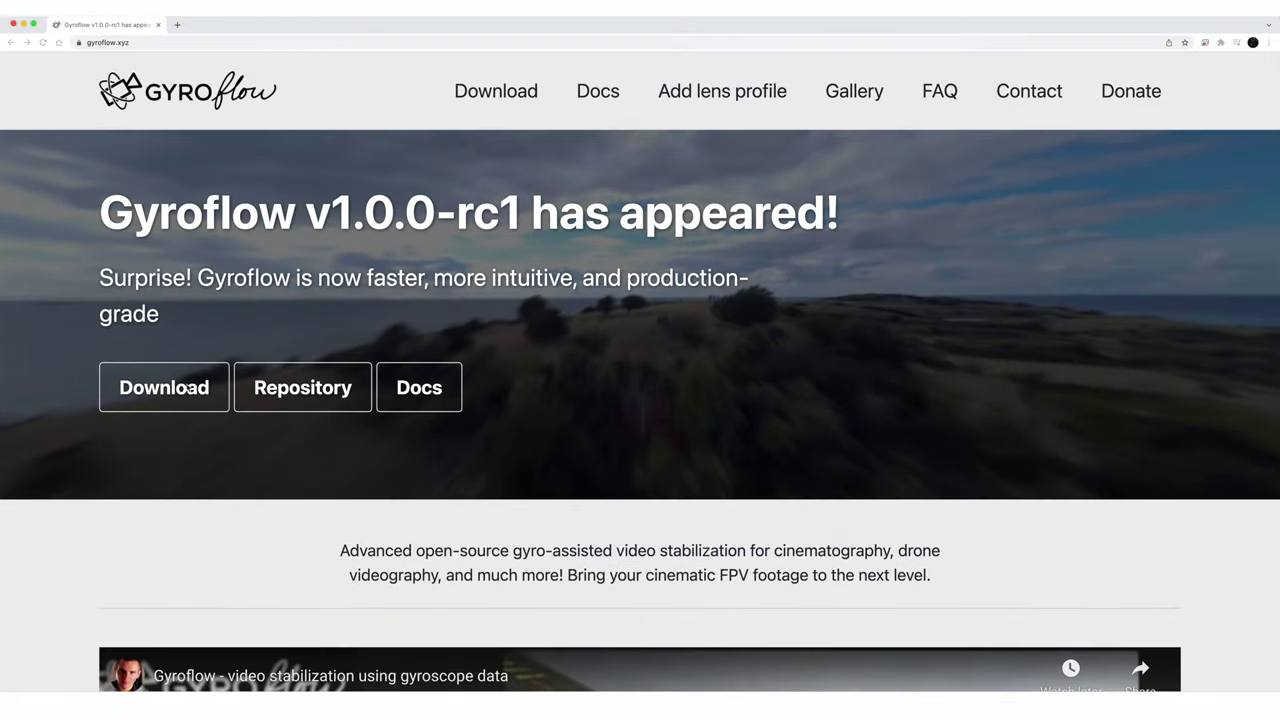
click(167, 395)
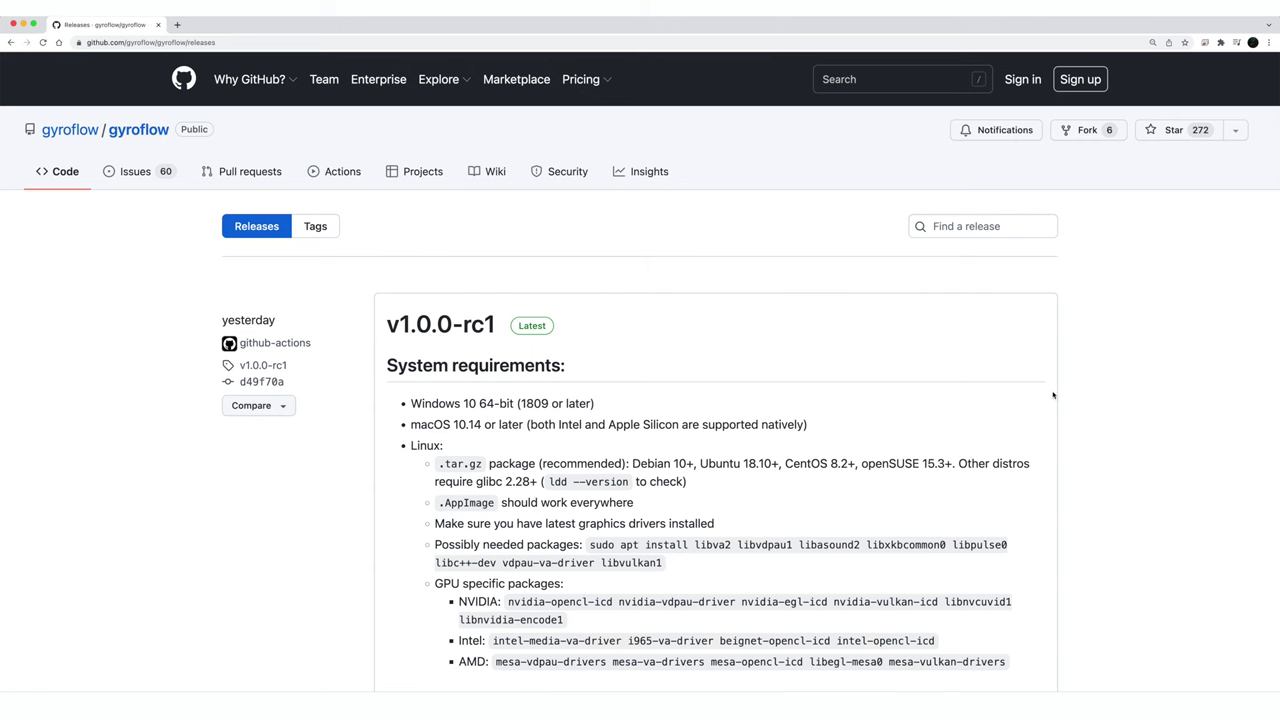
Review the v1.0.0-rc1 requirements and Assets list, then go back to the Gyroflow site
scroll(1052, 395, down, 3)
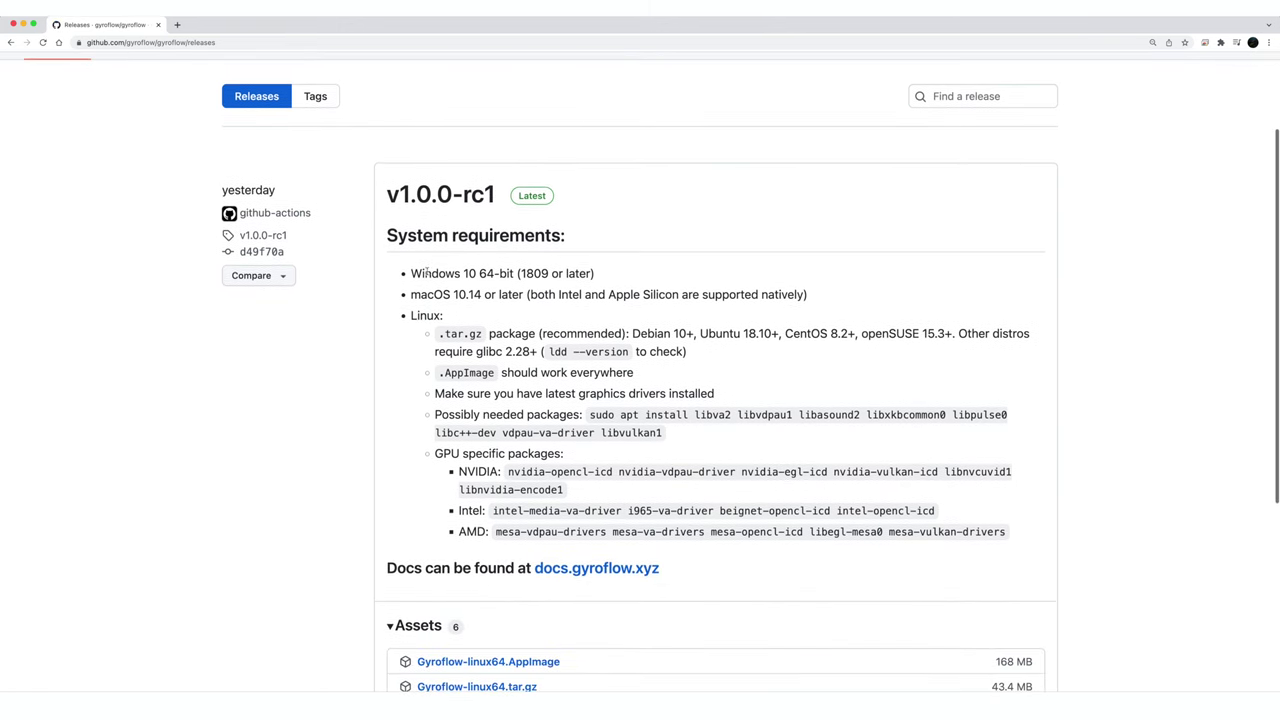
scroll(549, 537, down, 6)
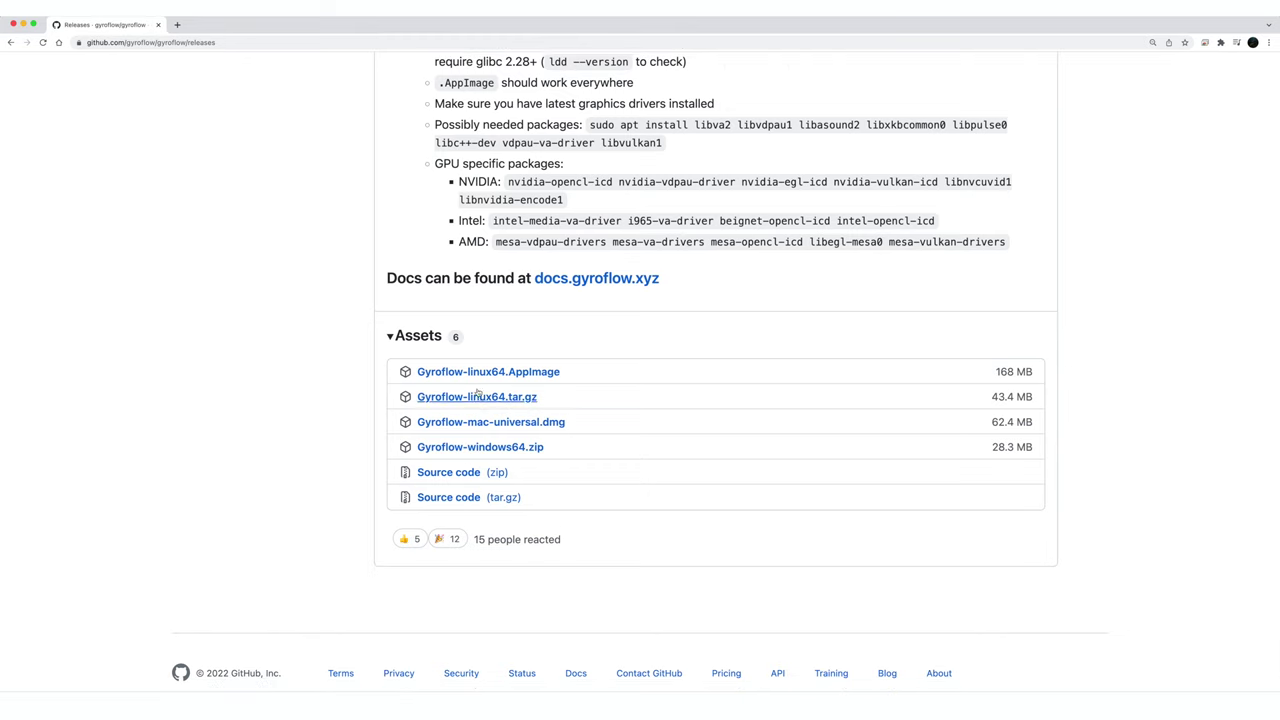
scroll(621, 379, up, 8)
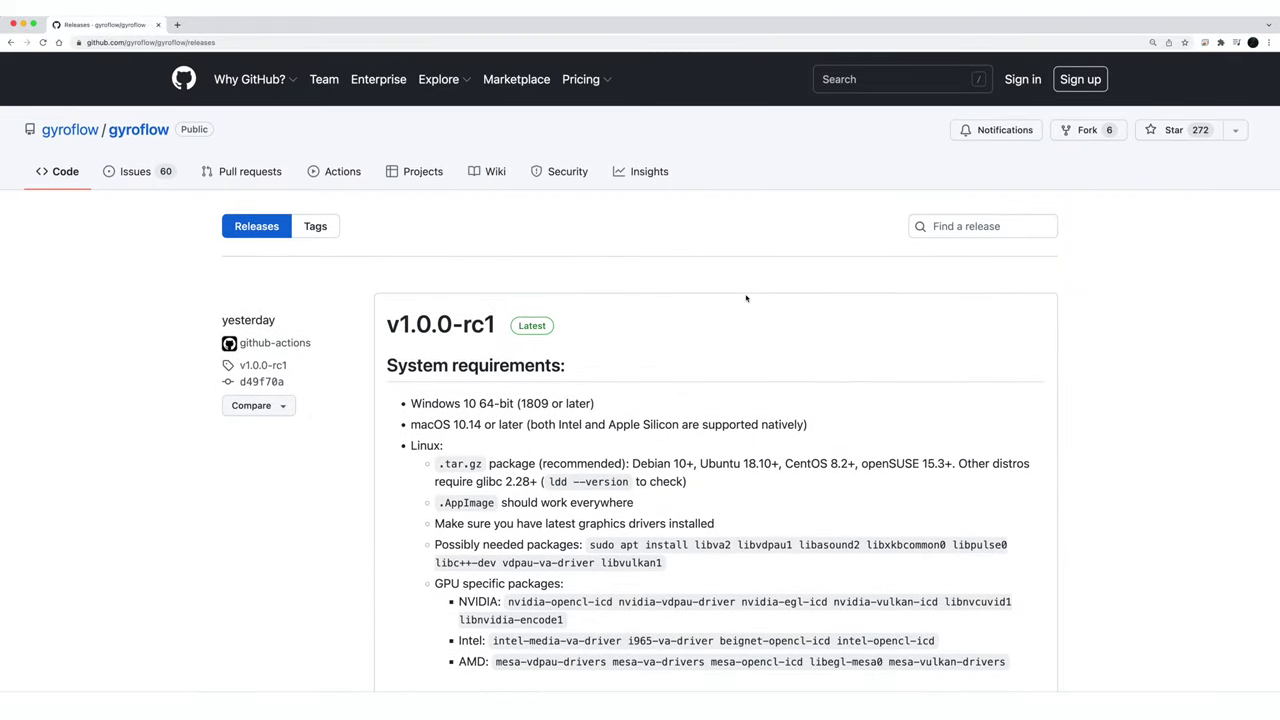
click(11, 42)
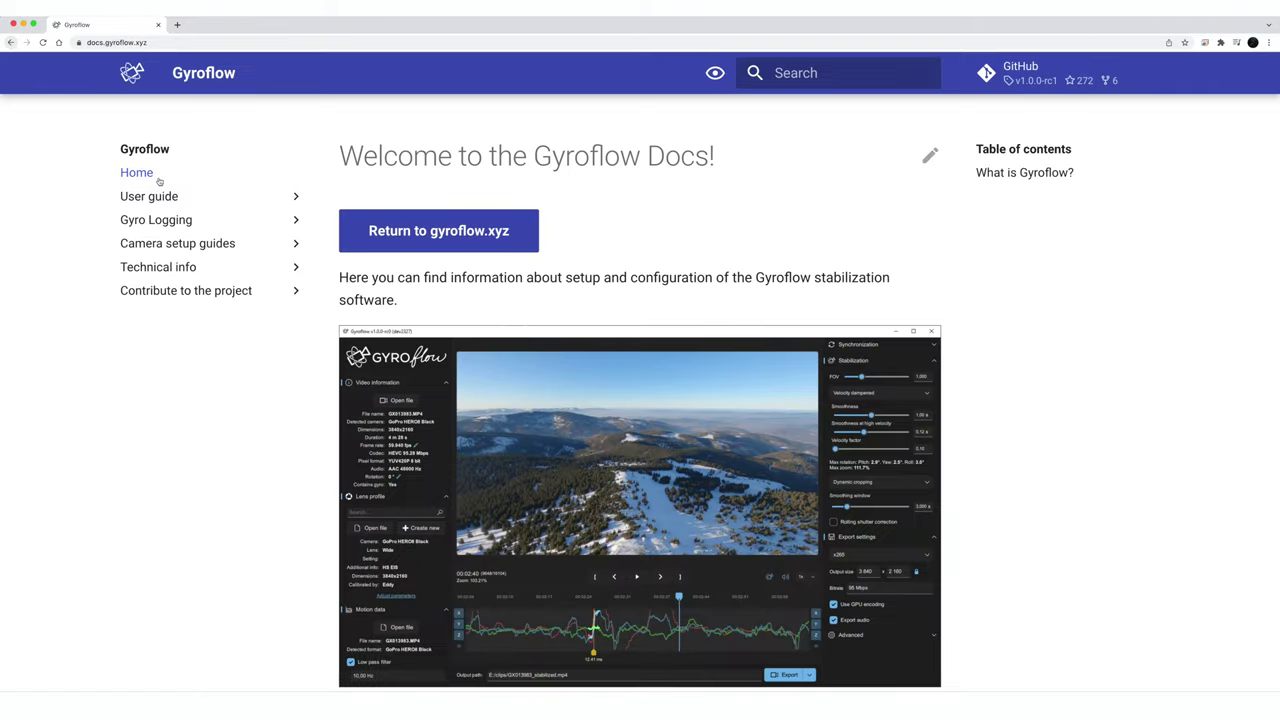
Expand User guide, view the Quick start guide, then read the Installation page
click(168, 200)
click(165, 222)
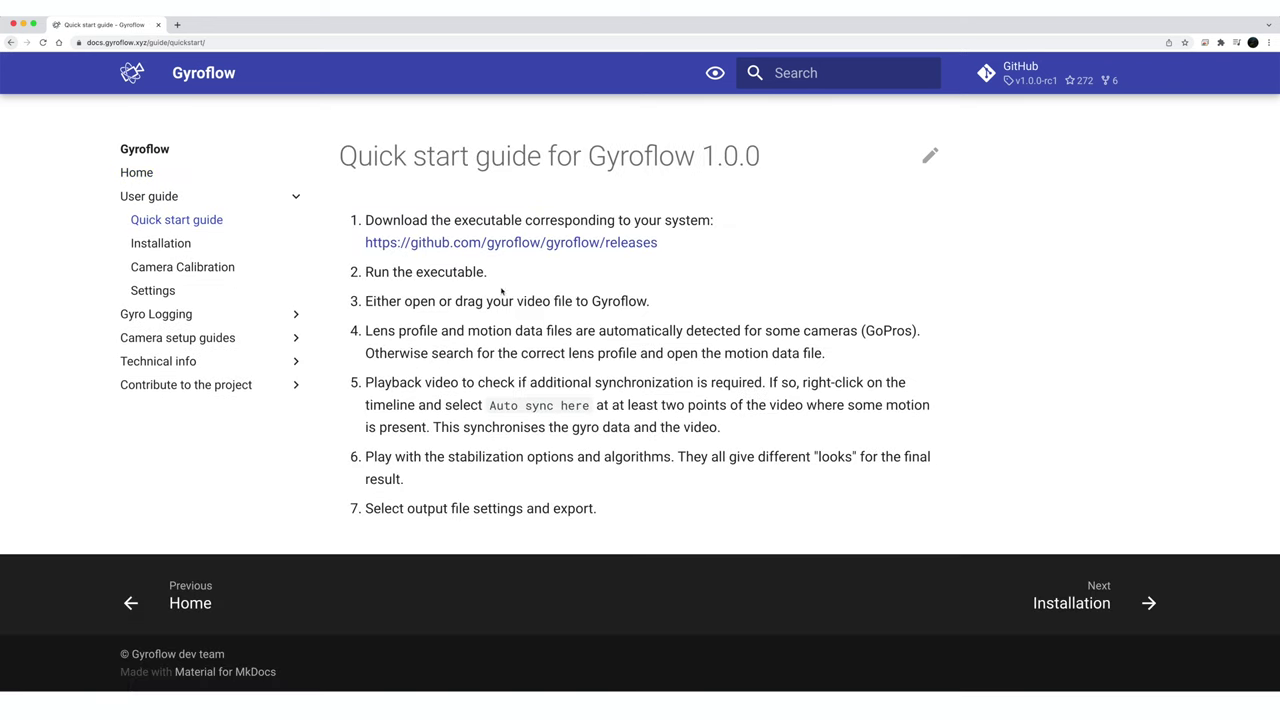
click(162, 243)
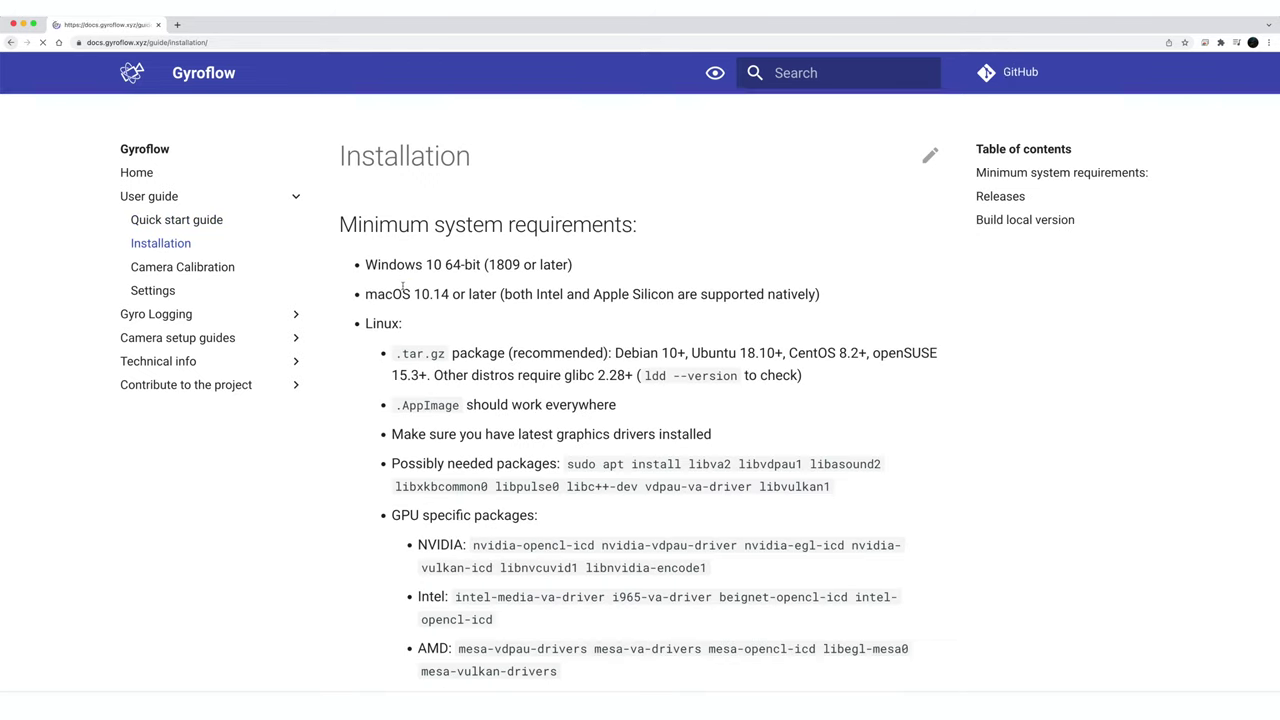
scroll(480, 310, down, 10)
scroll(505, 319, up, 10)
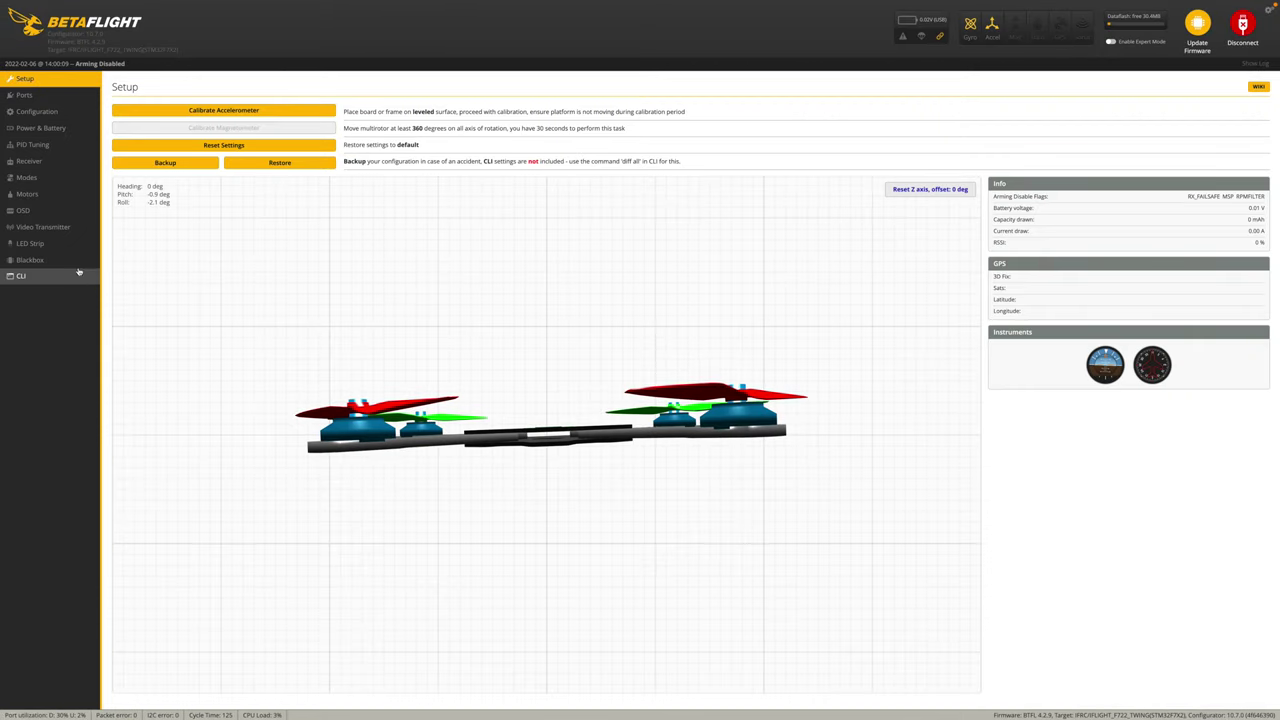
From Betaflight's Blackbox tab, activate Mass Storage Device Mode on the flight controller
click(38, 259)
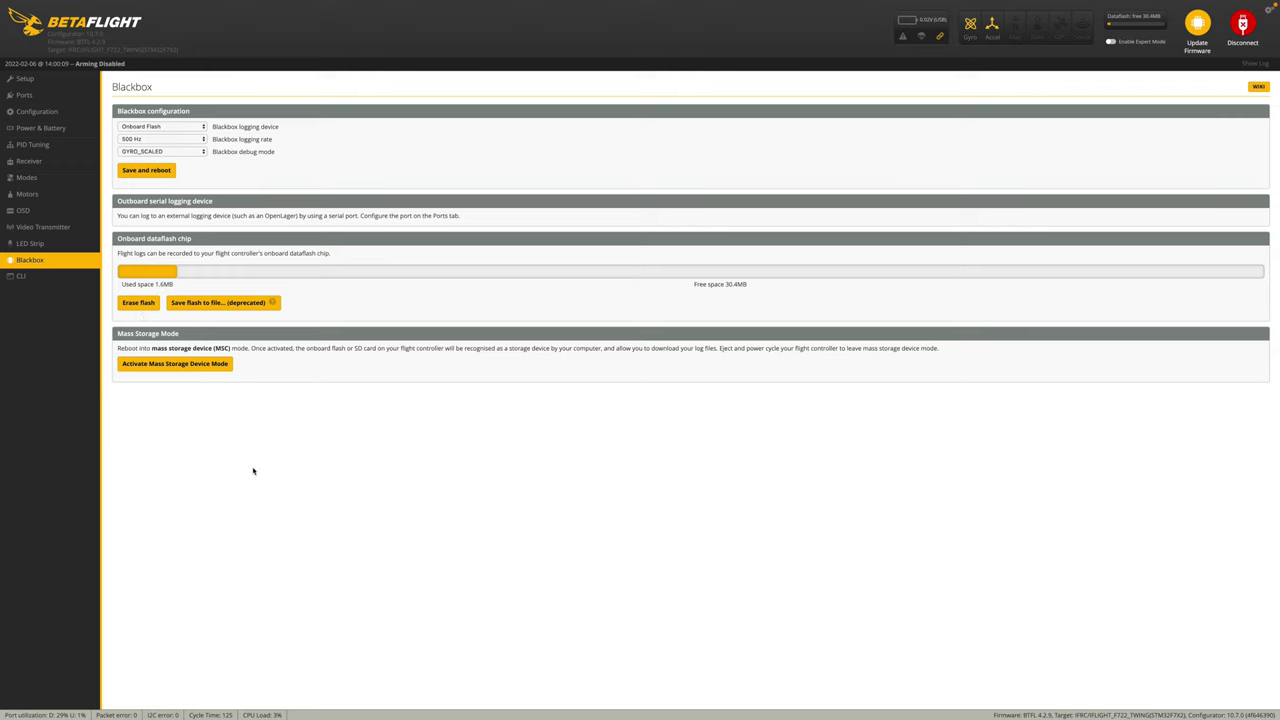
click(172, 364)
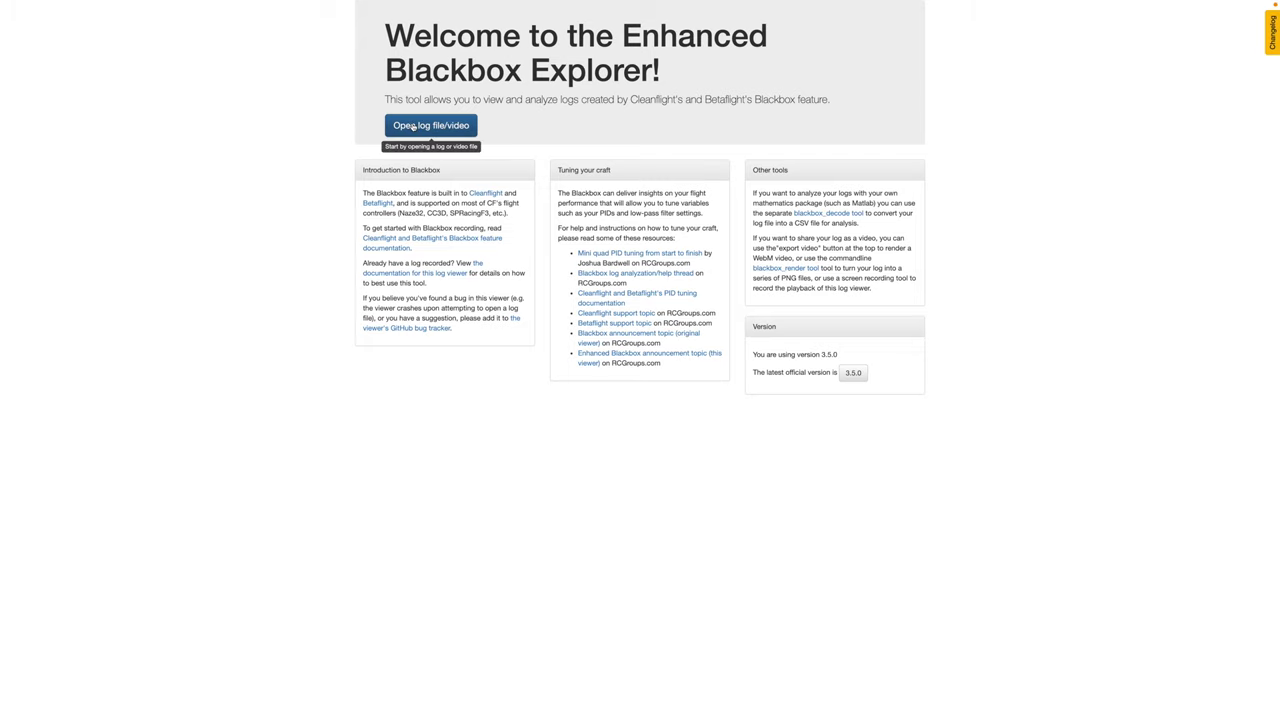
Open btfl_002.bbl, scrub its timeline back to the start, and export it as CSV
click(412, 127)
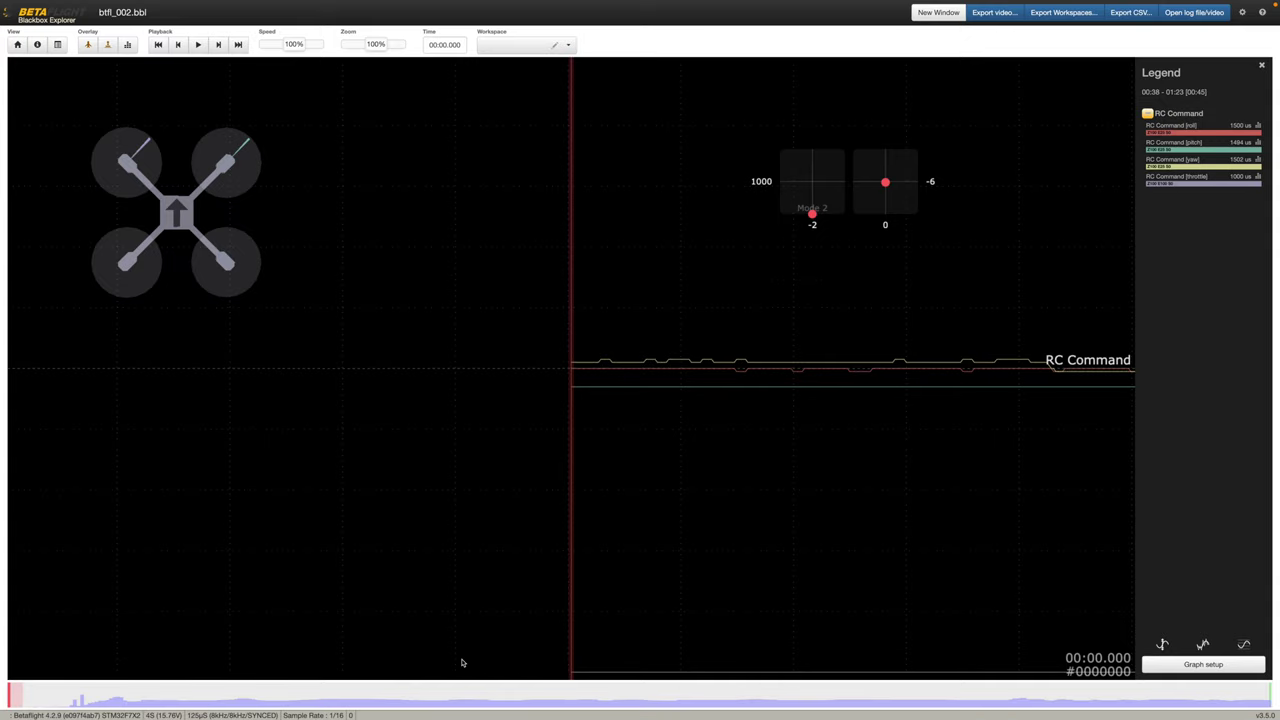
click(273, 693)
drag(273, 693, 3, 683)
click(1130, 12)
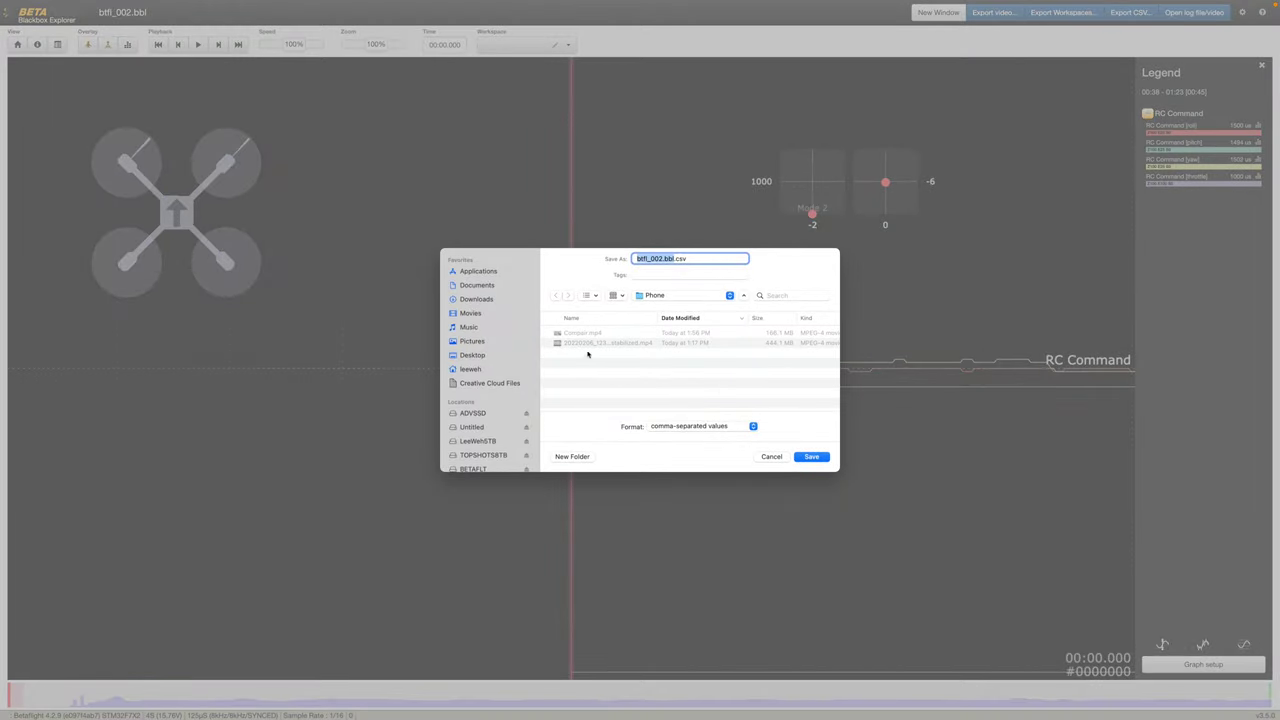
scroll(587, 352, right, 2)
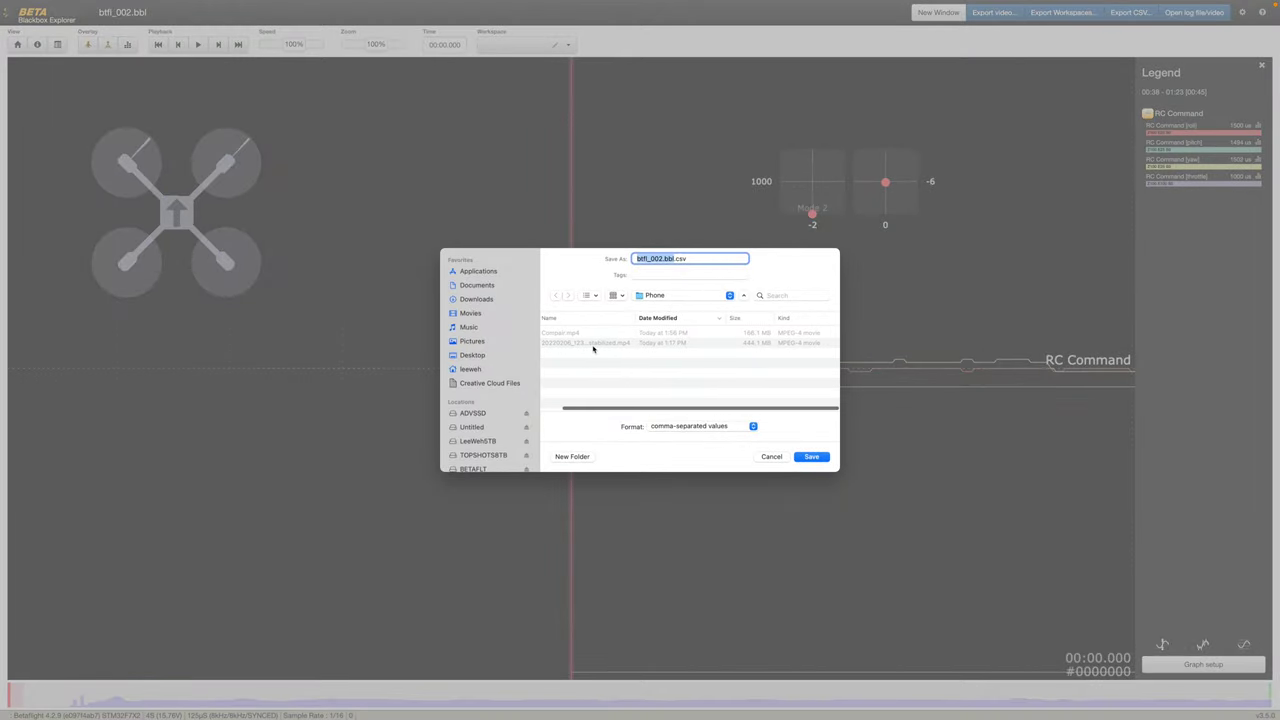
scroll(618, 352, left, 2)
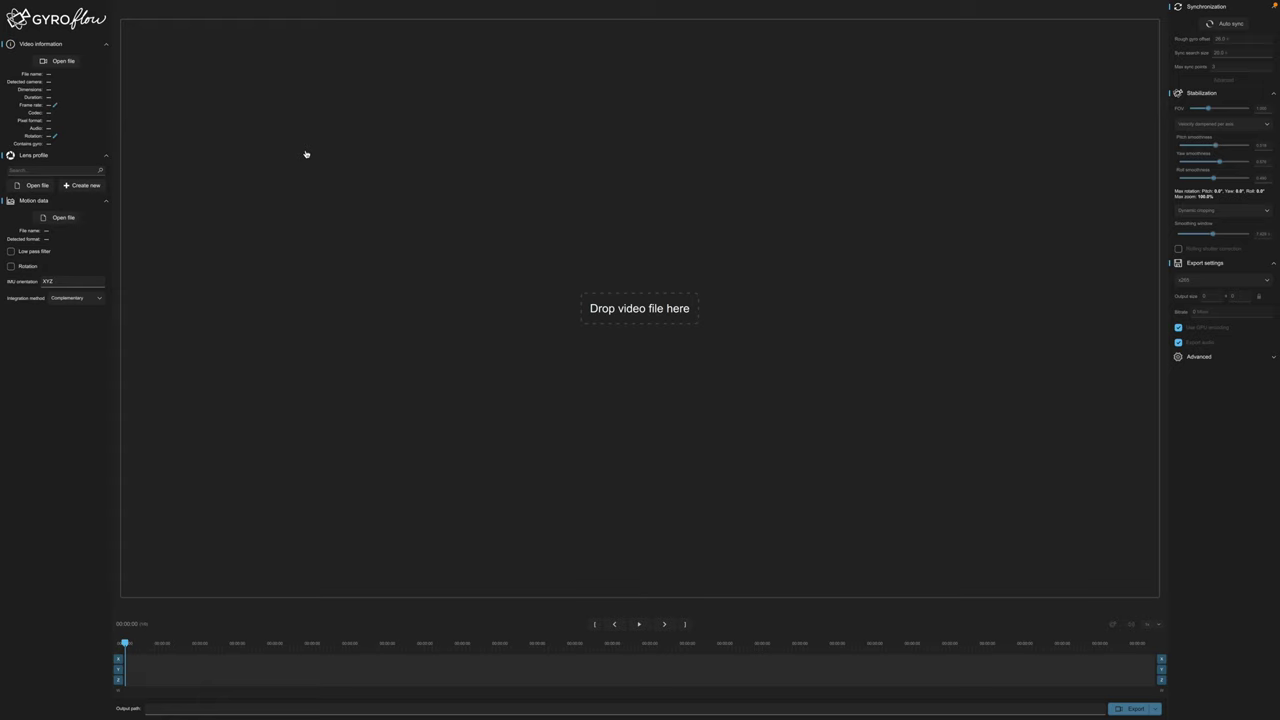
Load the video 20220206_123659.mp4 into Gyroflow
click(43, 60)
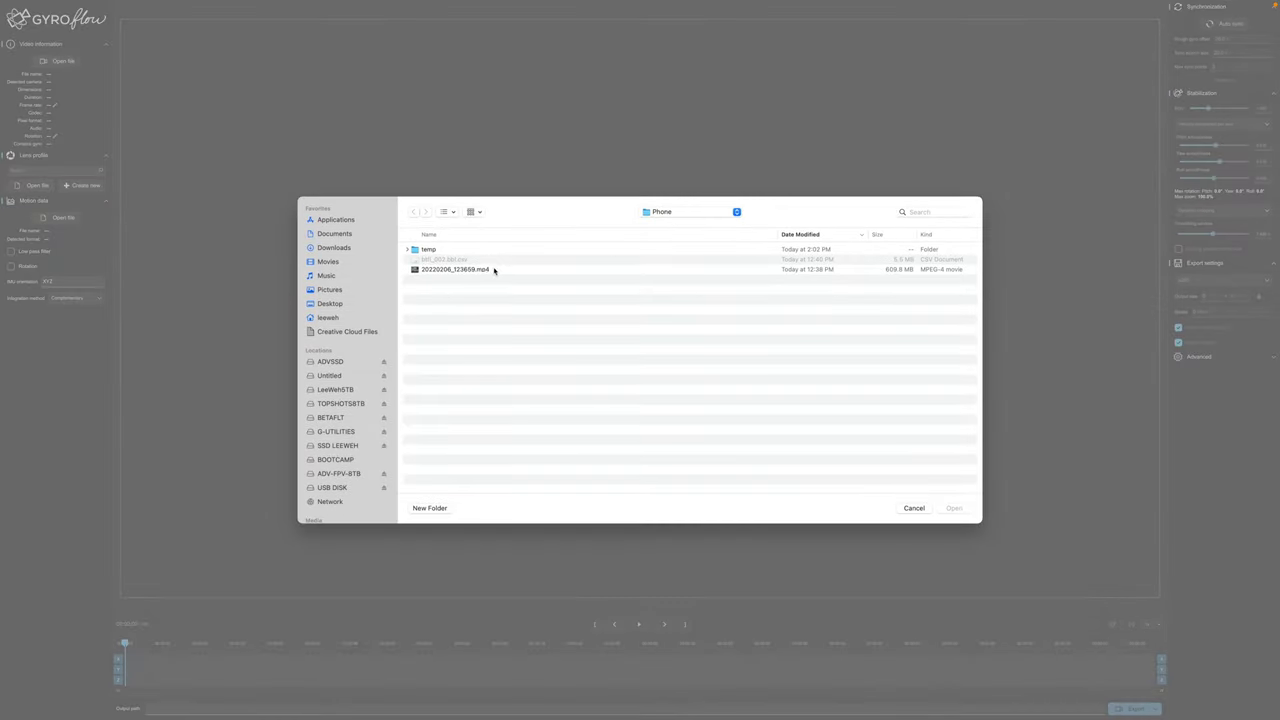
click(445, 270)
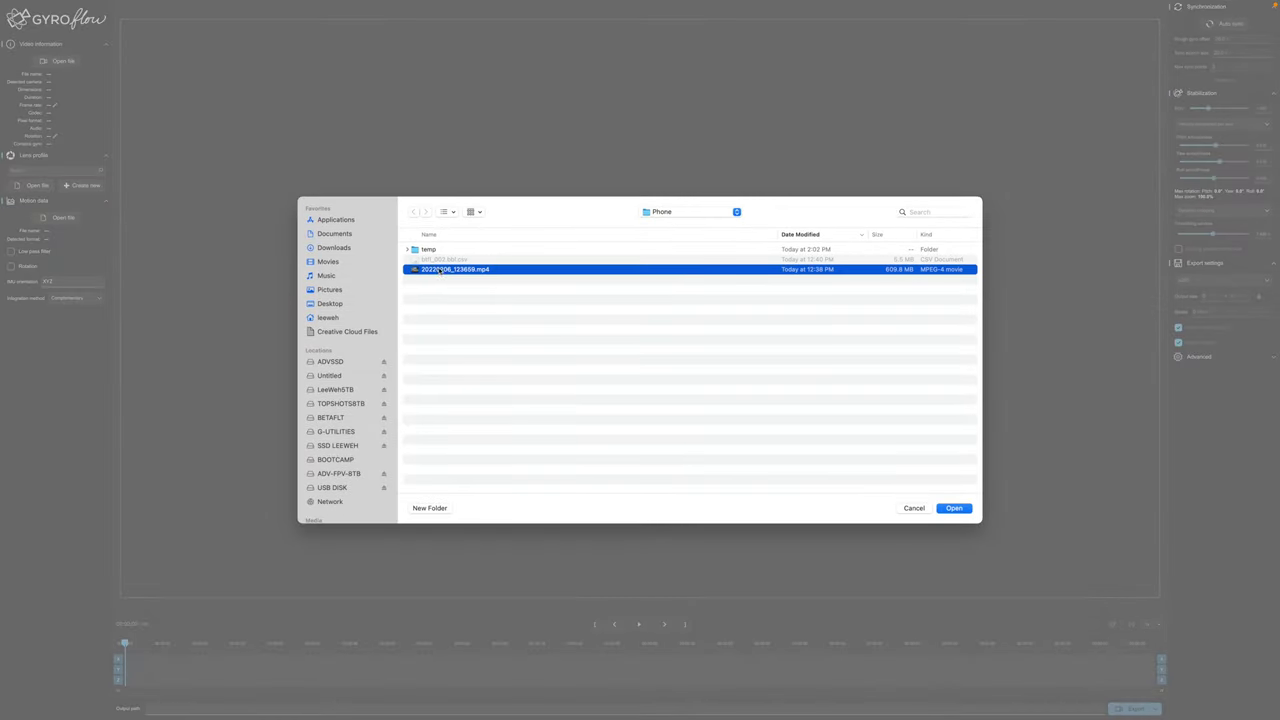
double_click(448, 271)
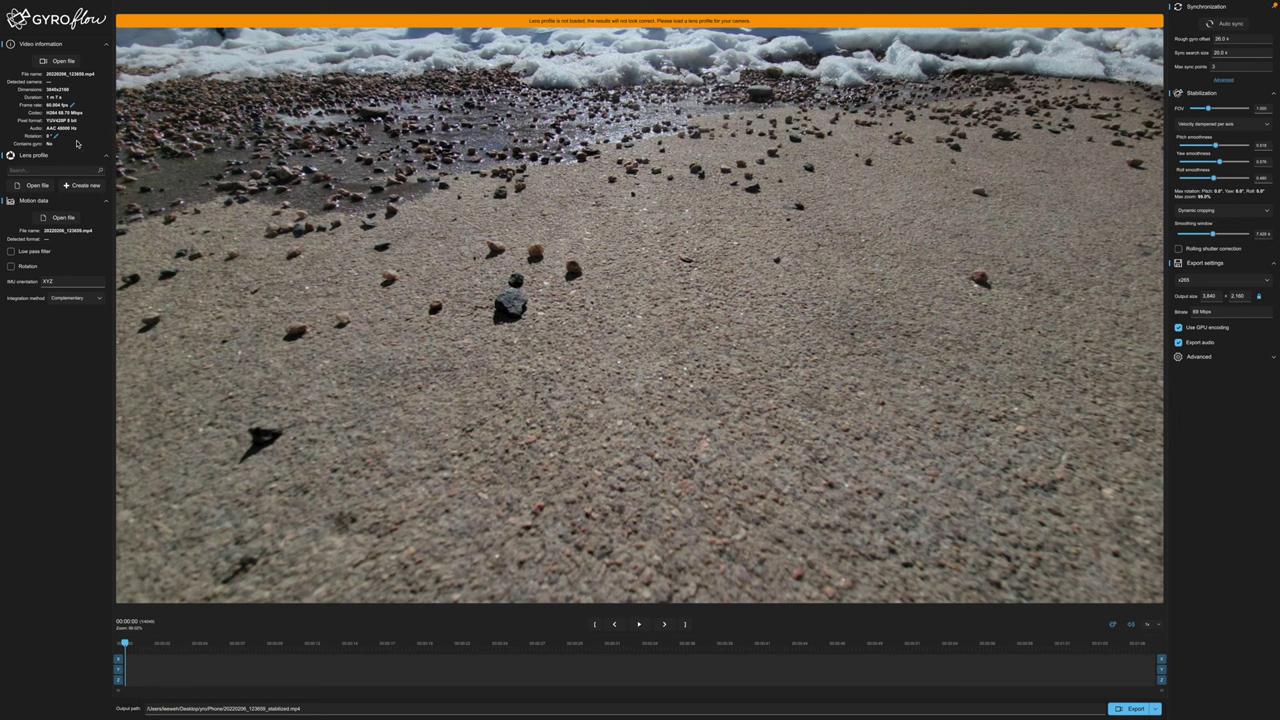
Try a lens profile search for 'sm', clear it, and browse for a lens profile file
click(30, 172)
text(sm)
key(BackSpace)
key(BackSpace)
key(BackSpace)
key(Escape)
click(35, 186)
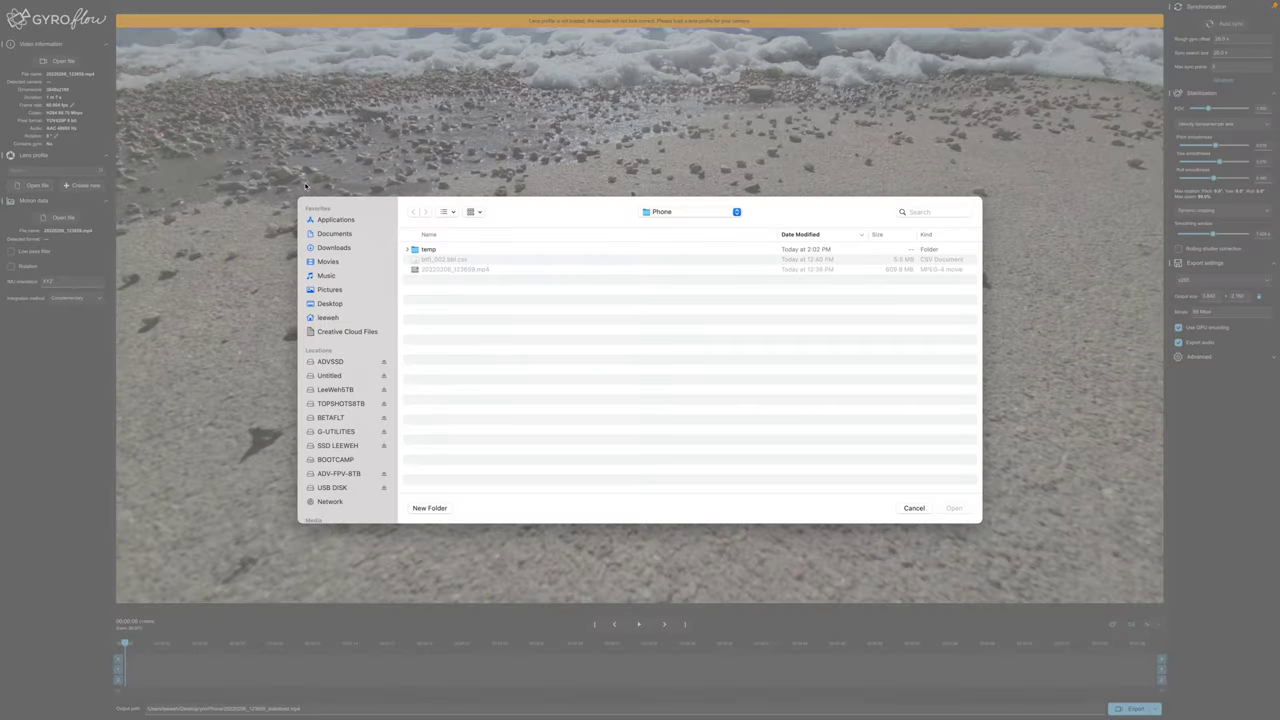
Cancel the file chooser, search 'sony', and apply the Sony FX6 Laowa FE 12mm profile
click(913, 508)
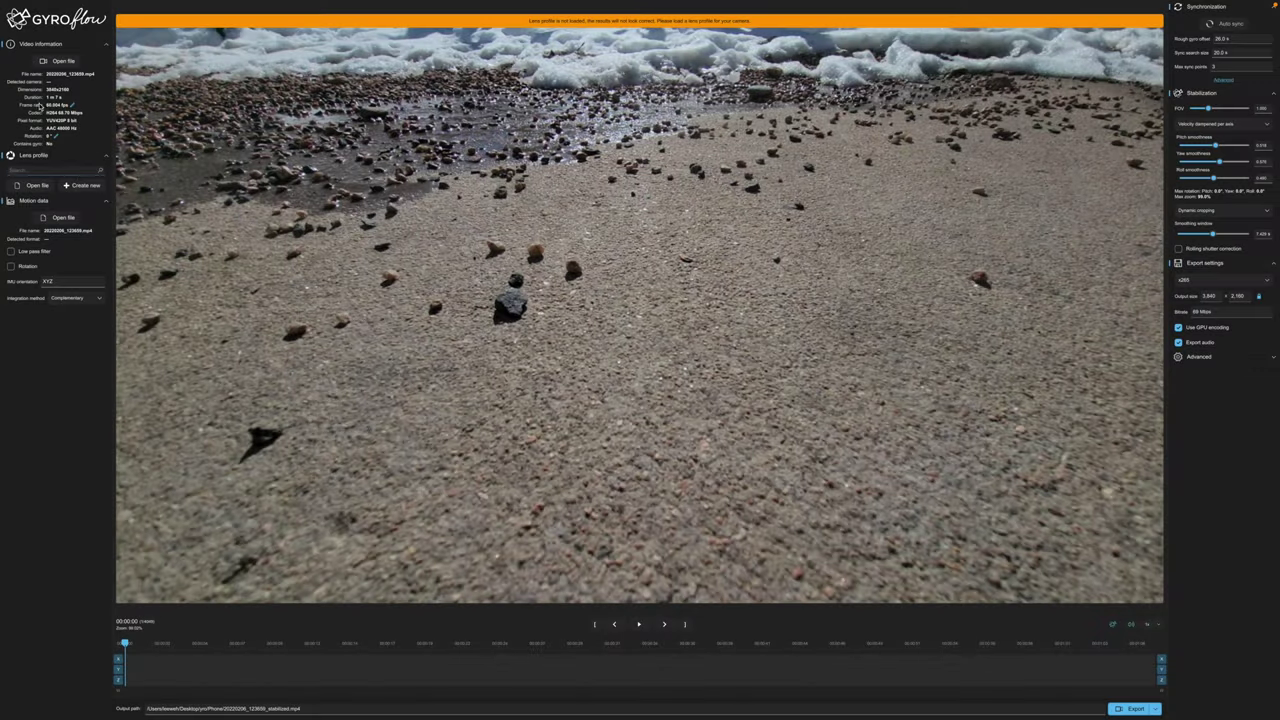
click(67, 172)
text(sony)
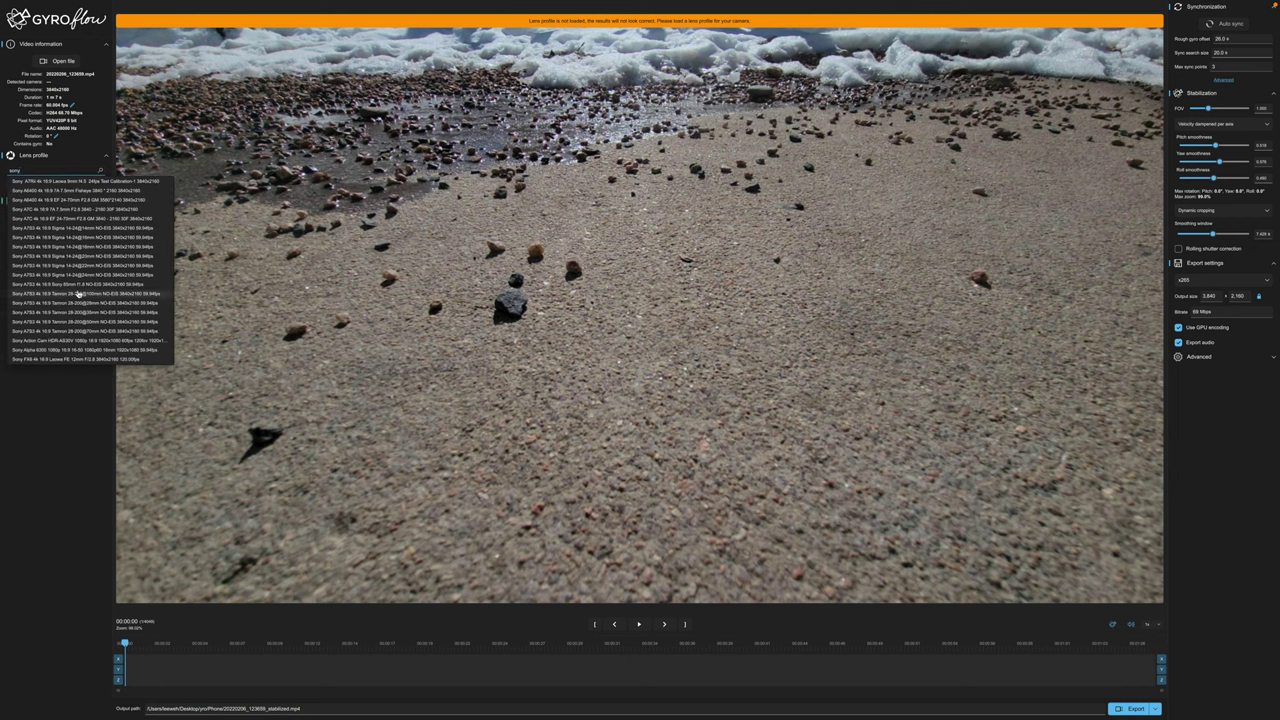
click(57, 360)
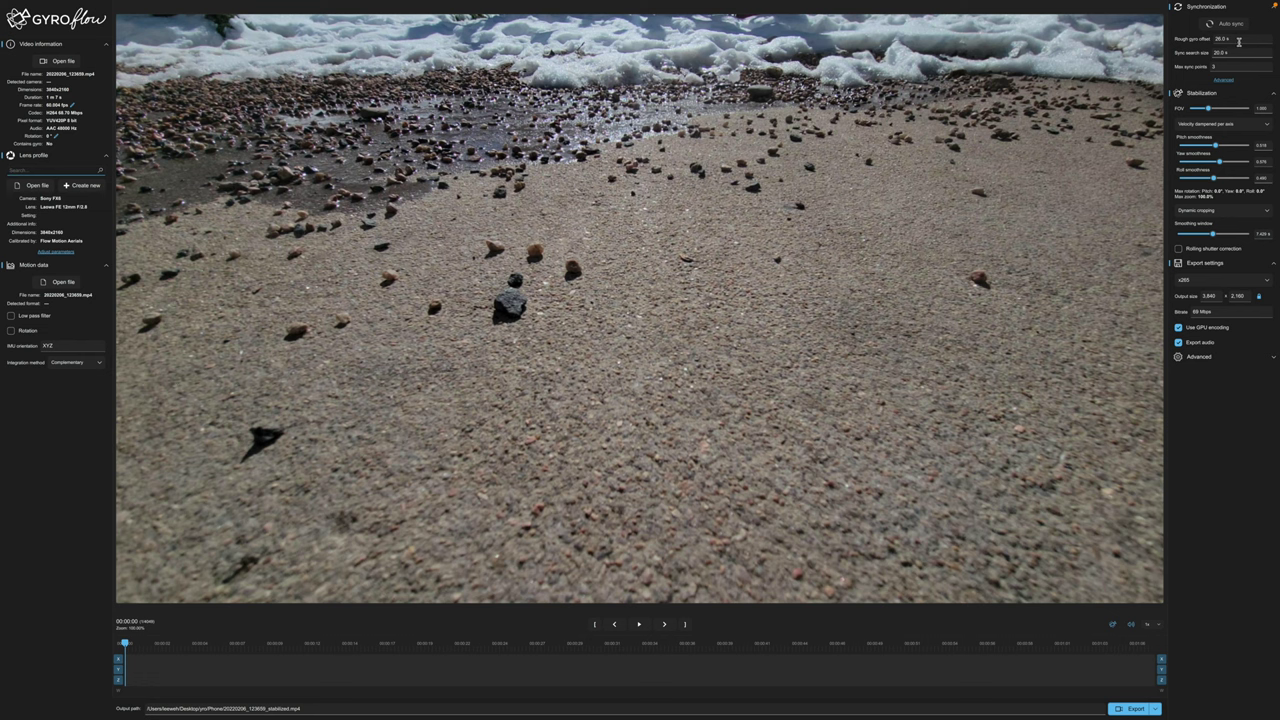
Load btfl_002.bbl.csv from the Phone folder as the motion data
click(64, 284)
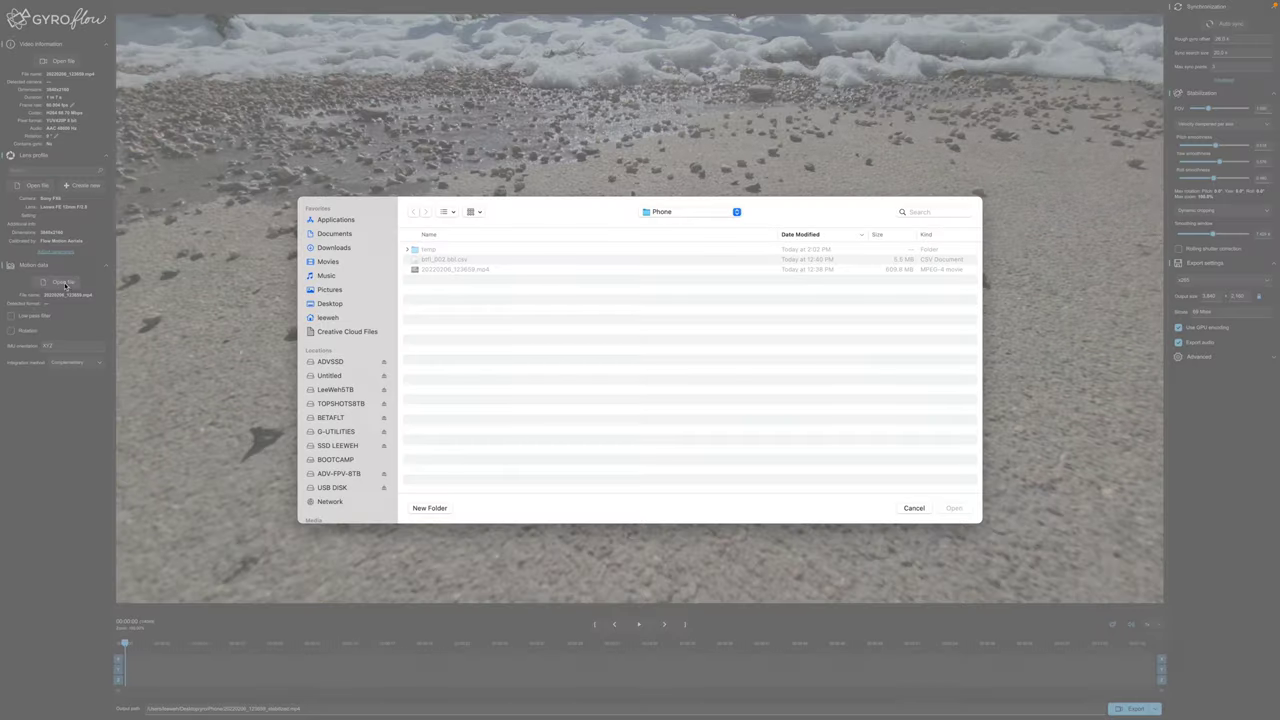
click(445, 260)
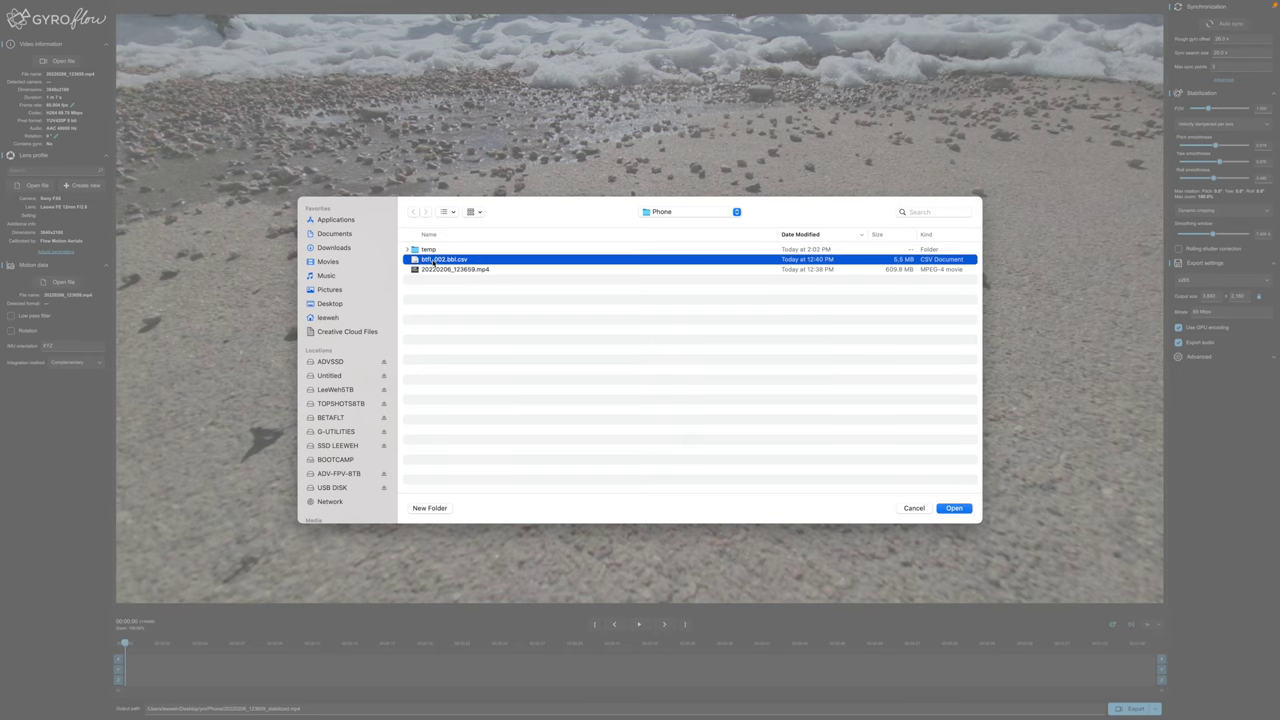
double_click(433, 262)
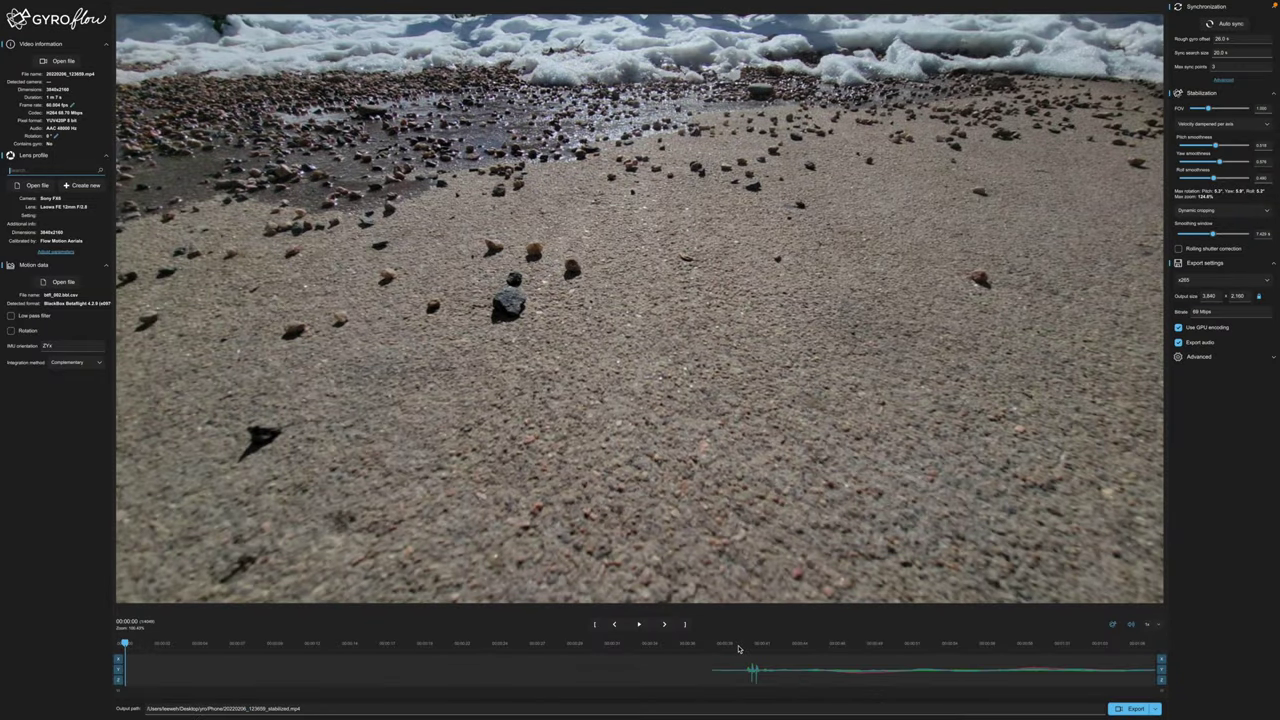
Scrub and play the clip to 00:00:38, check the rough gyro offset, and run Auto sync
click(131, 645)
drag(131, 645, 312, 652)
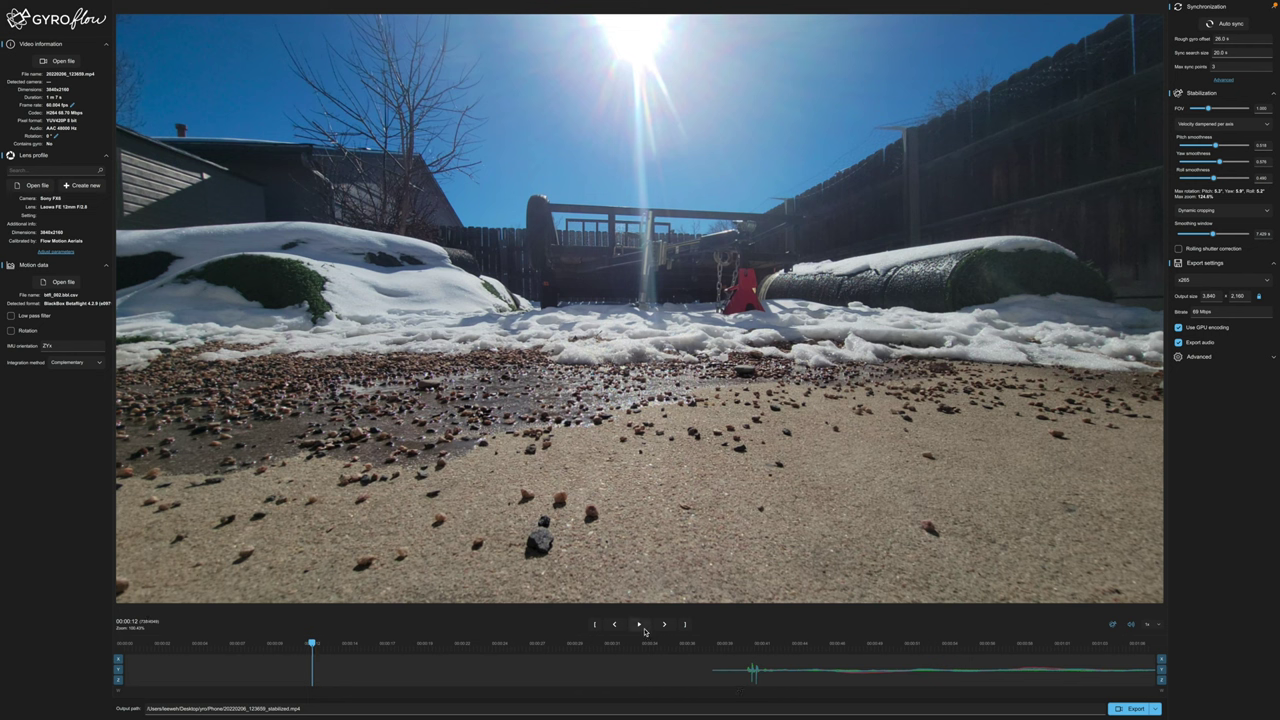
click(640, 625)
drag(331, 645, 713, 648)
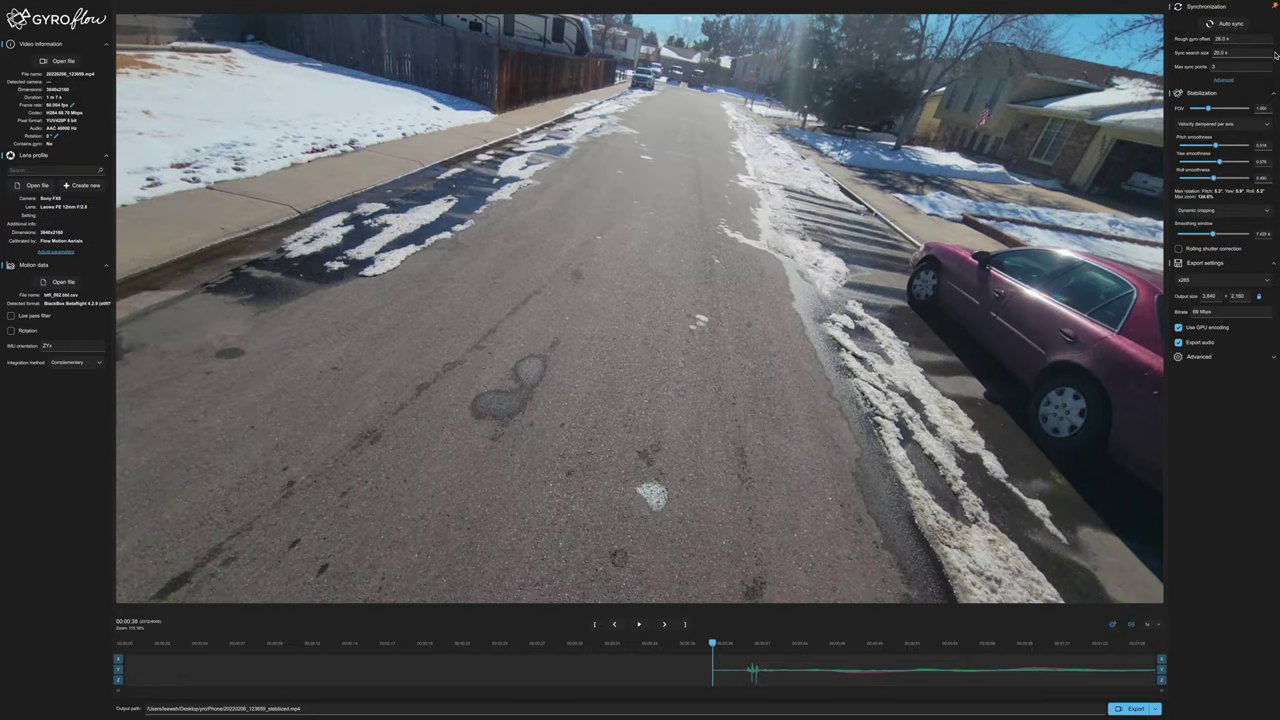
click(1238, 40)
click(1220, 27)
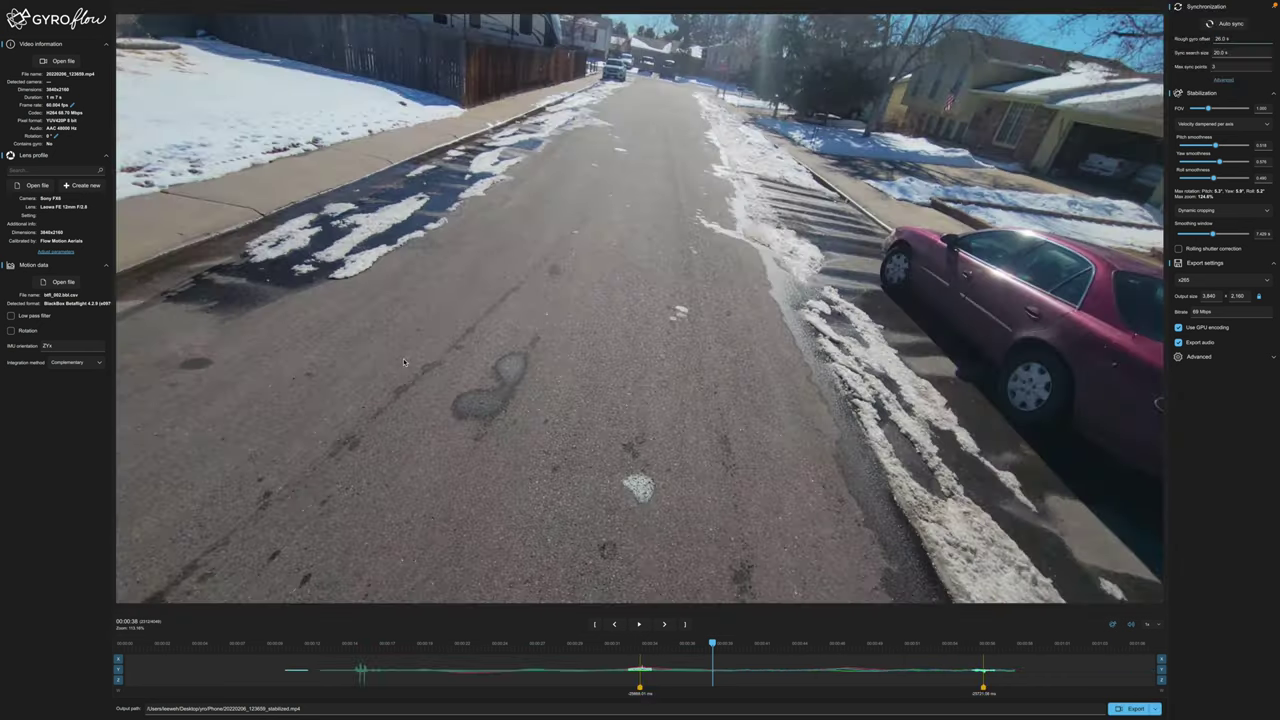
Set the trim start at 00:00:14 and play from there
click(321, 652)
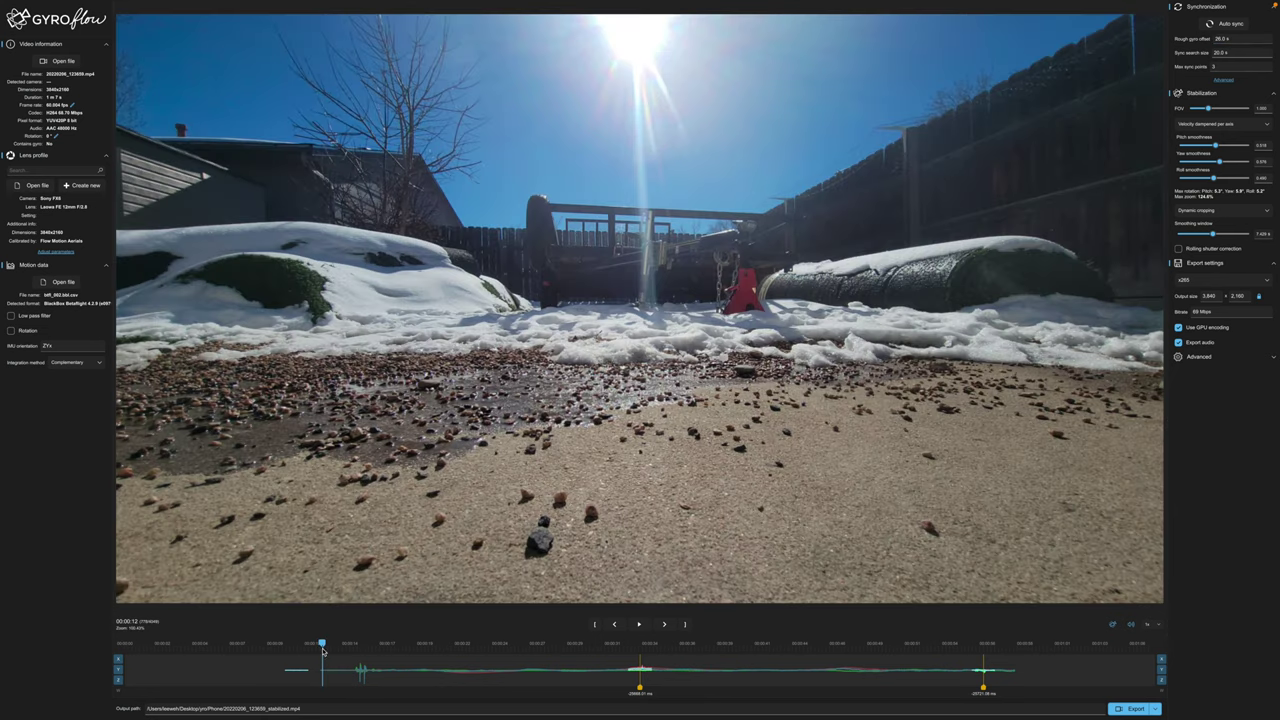
click(337, 650)
mouse_move(337, 650)
mouse_down()
mouse_move(363, 651)
mouse_move(352, 651)
mouse_up()
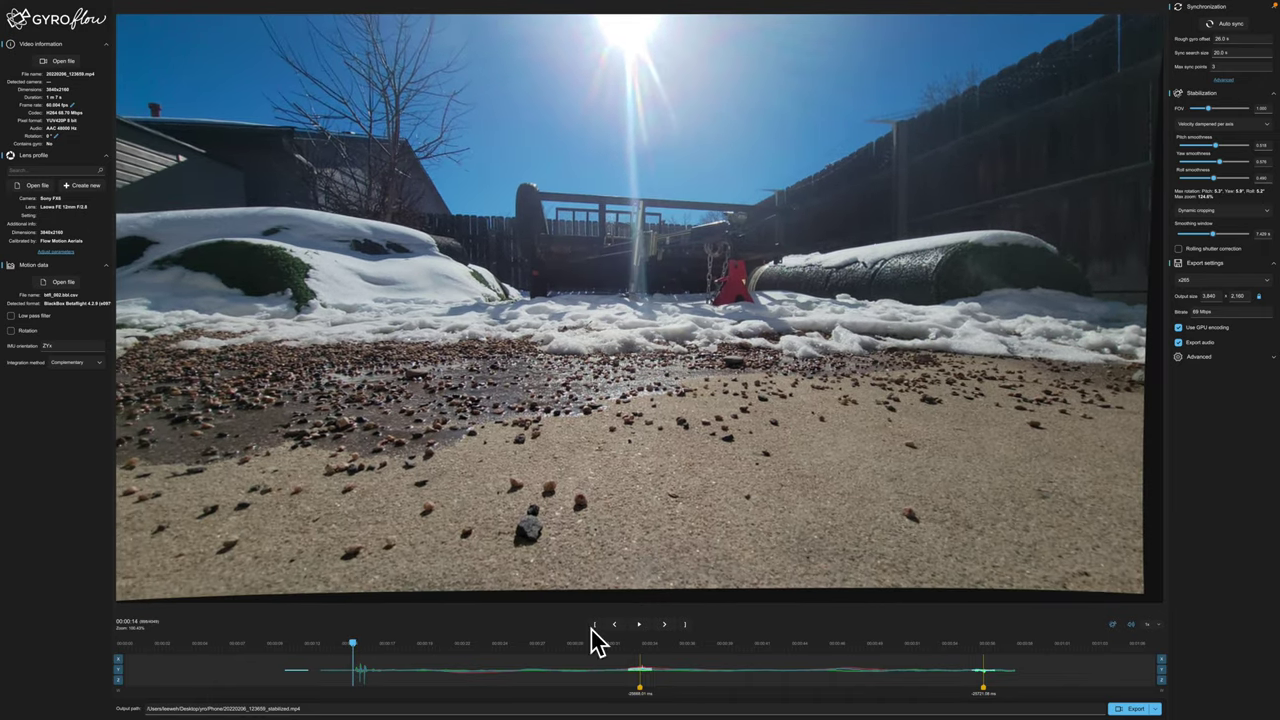
click(594, 624)
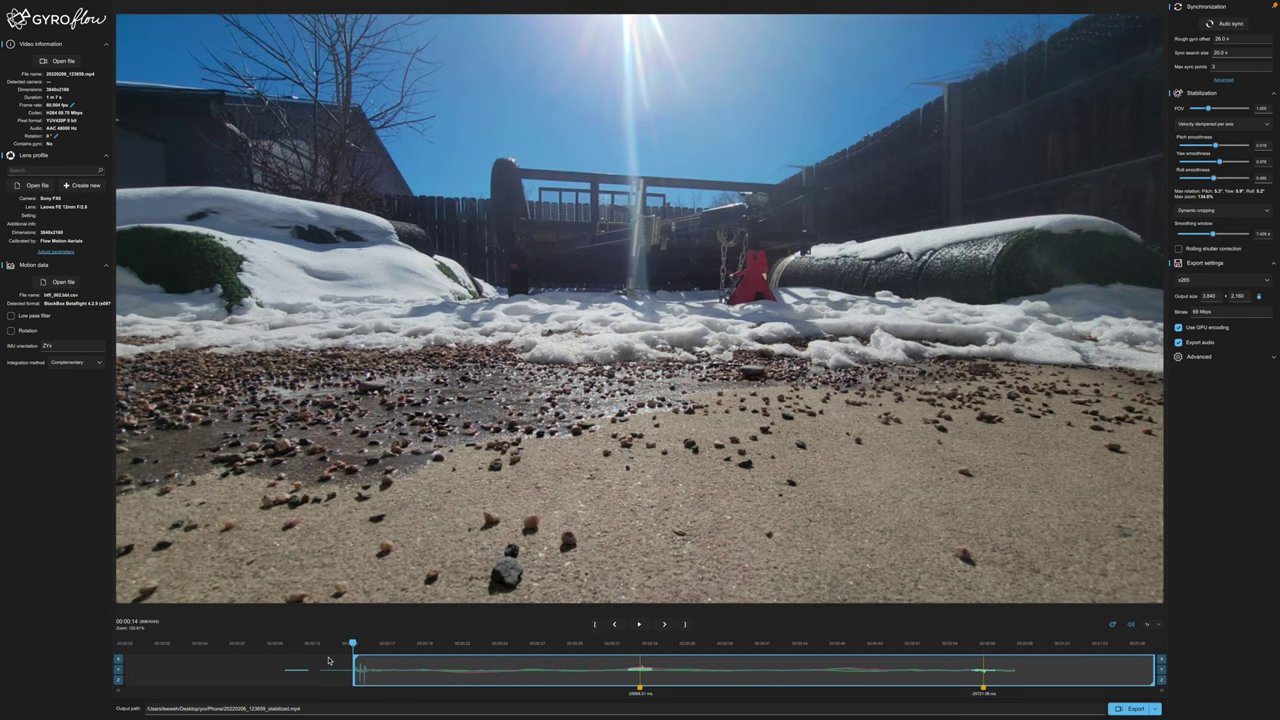
key(space)
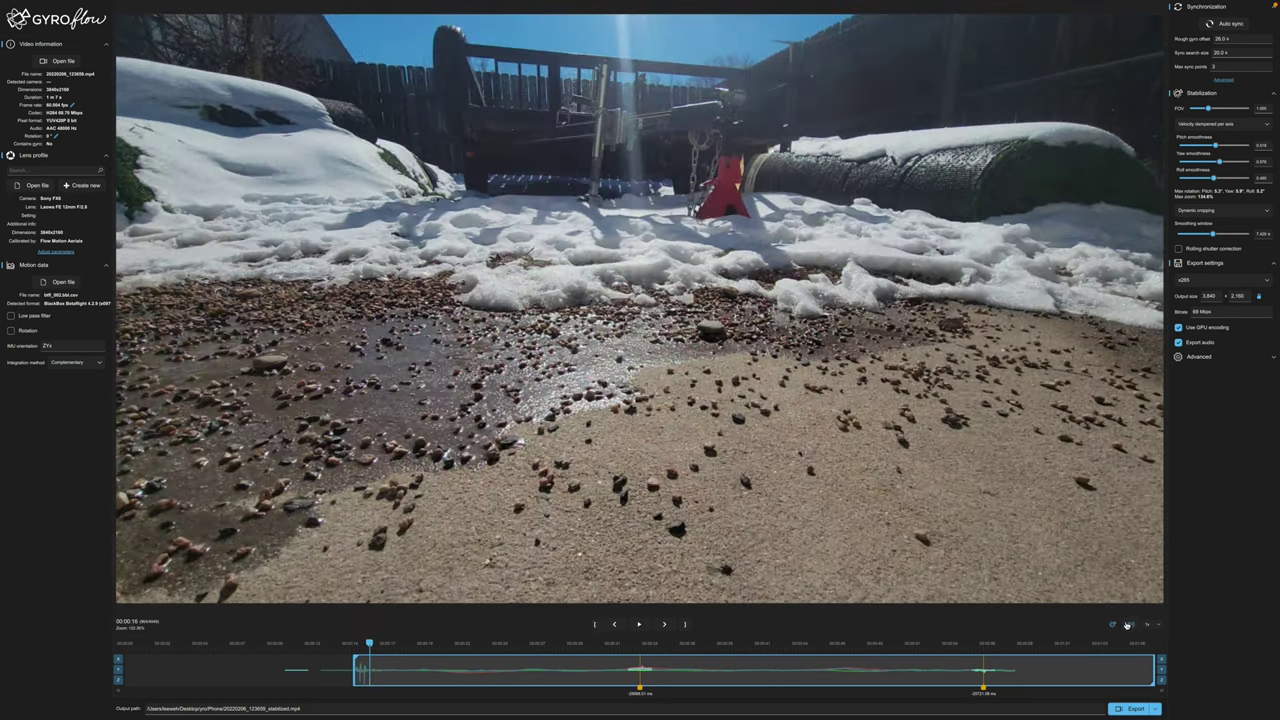
Play the stabilized footage from 00:00:17, stopping at 00:00:20
click(385, 648)
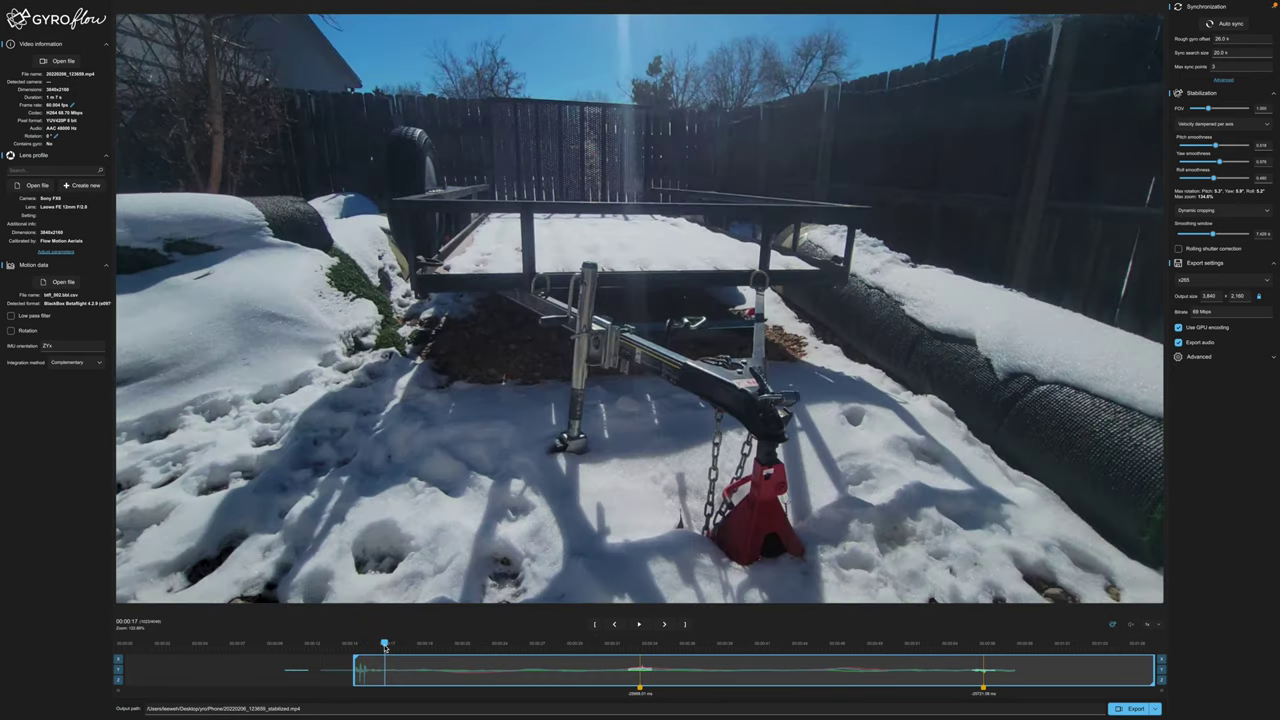
key(space)
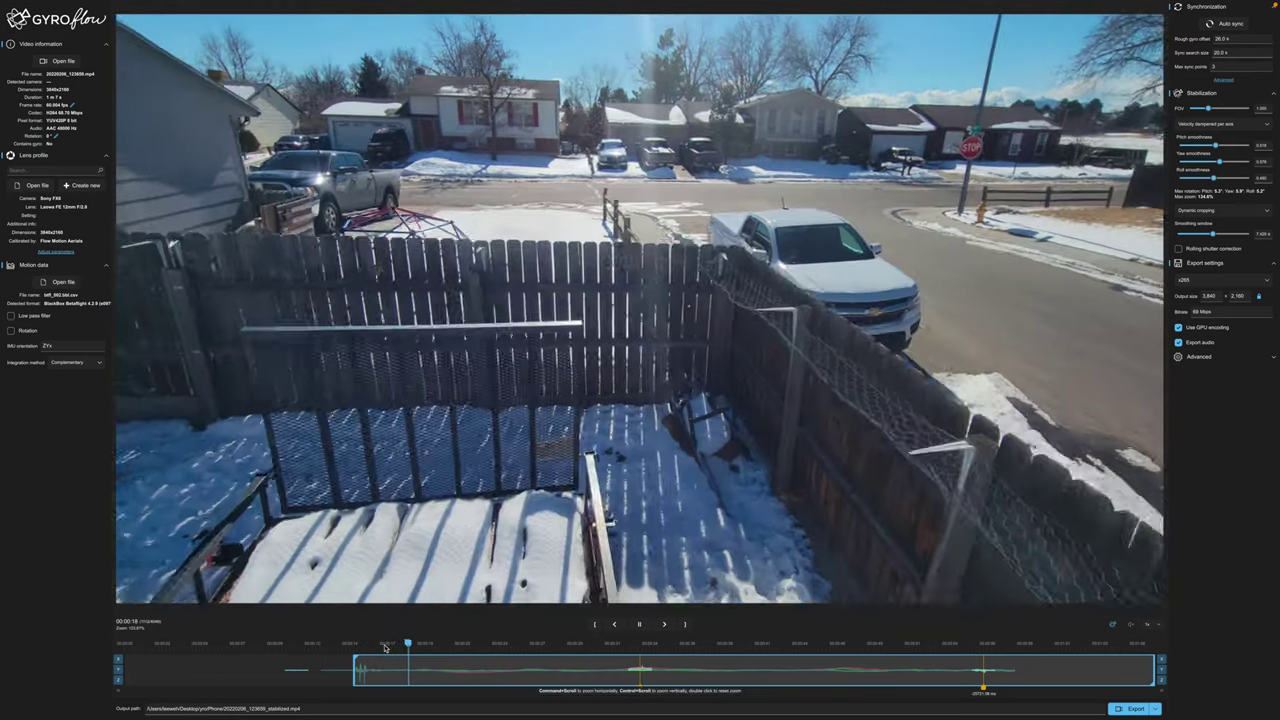
key(space)
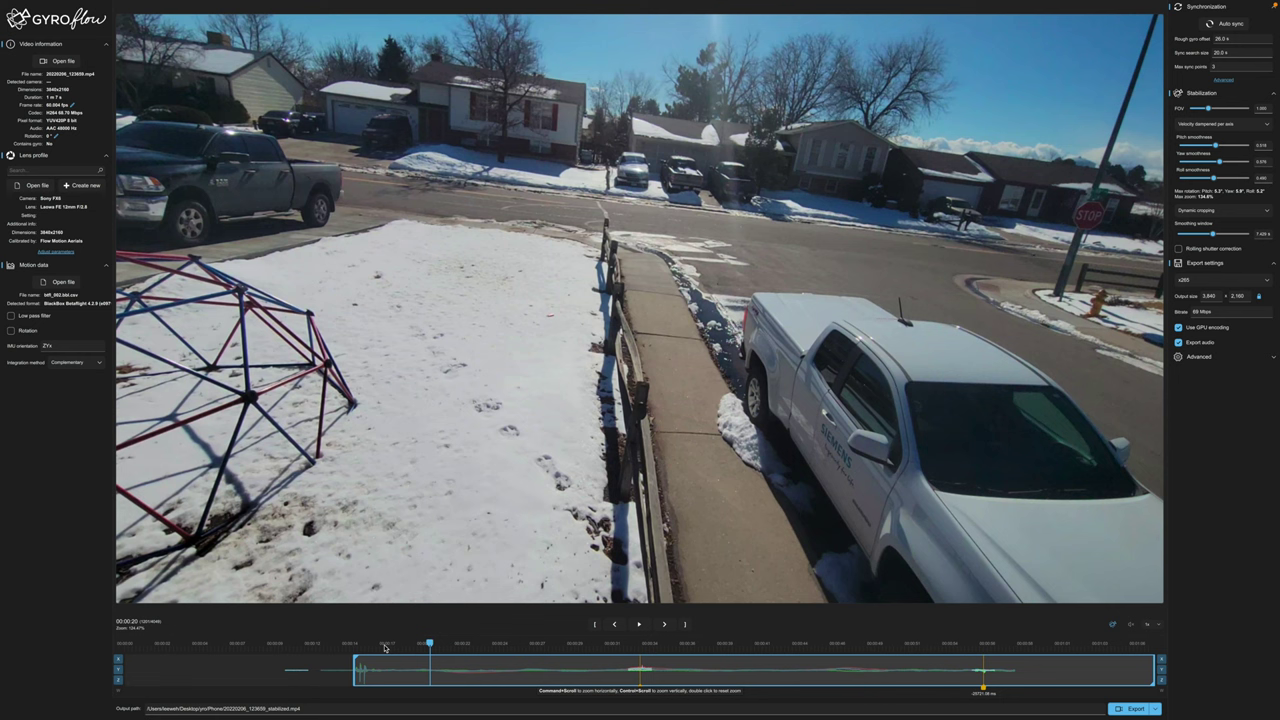
Set smoothing to No smoothing and play the footage to see it unstabilized
click(1248, 127)
click(1238, 125)
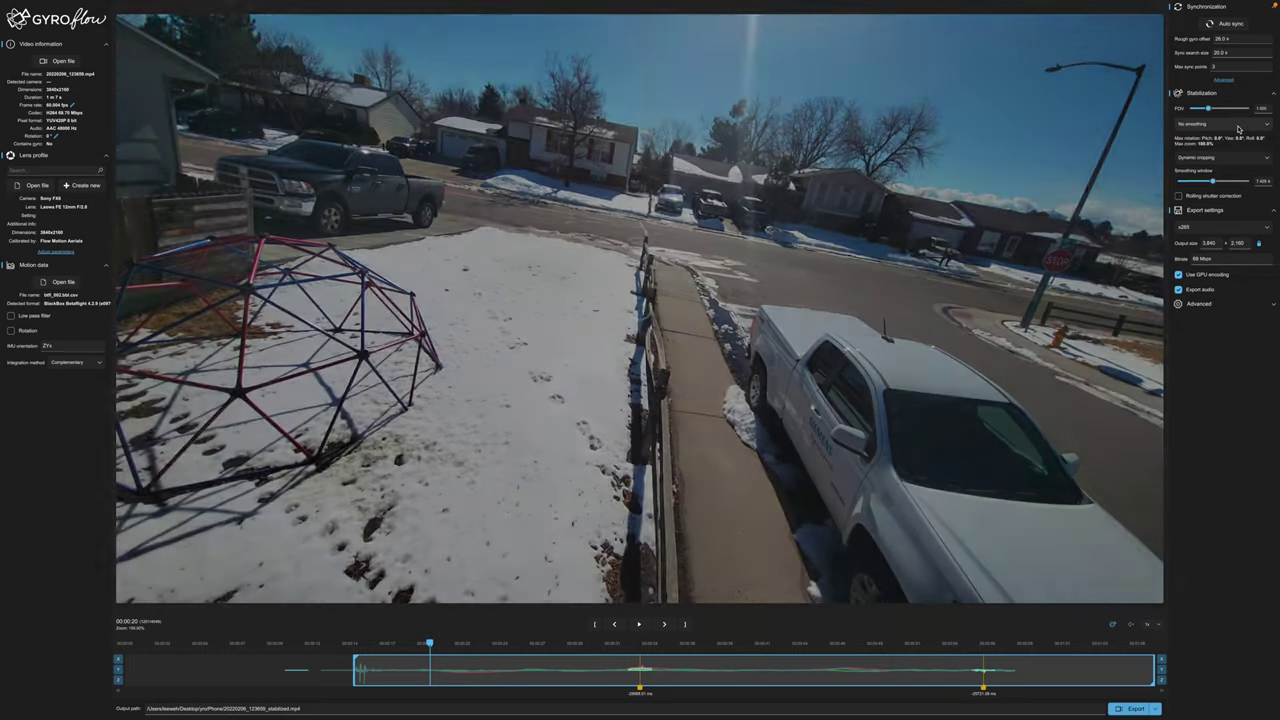
key(space)
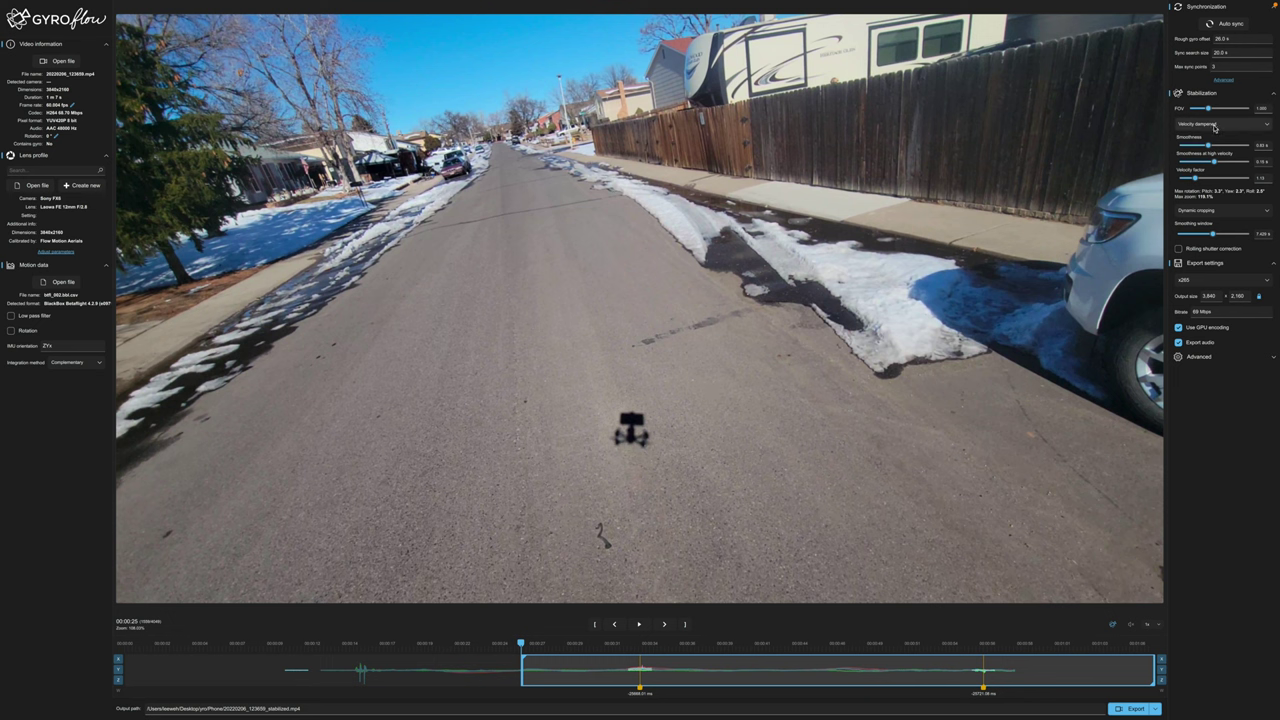
click(1224, 127)
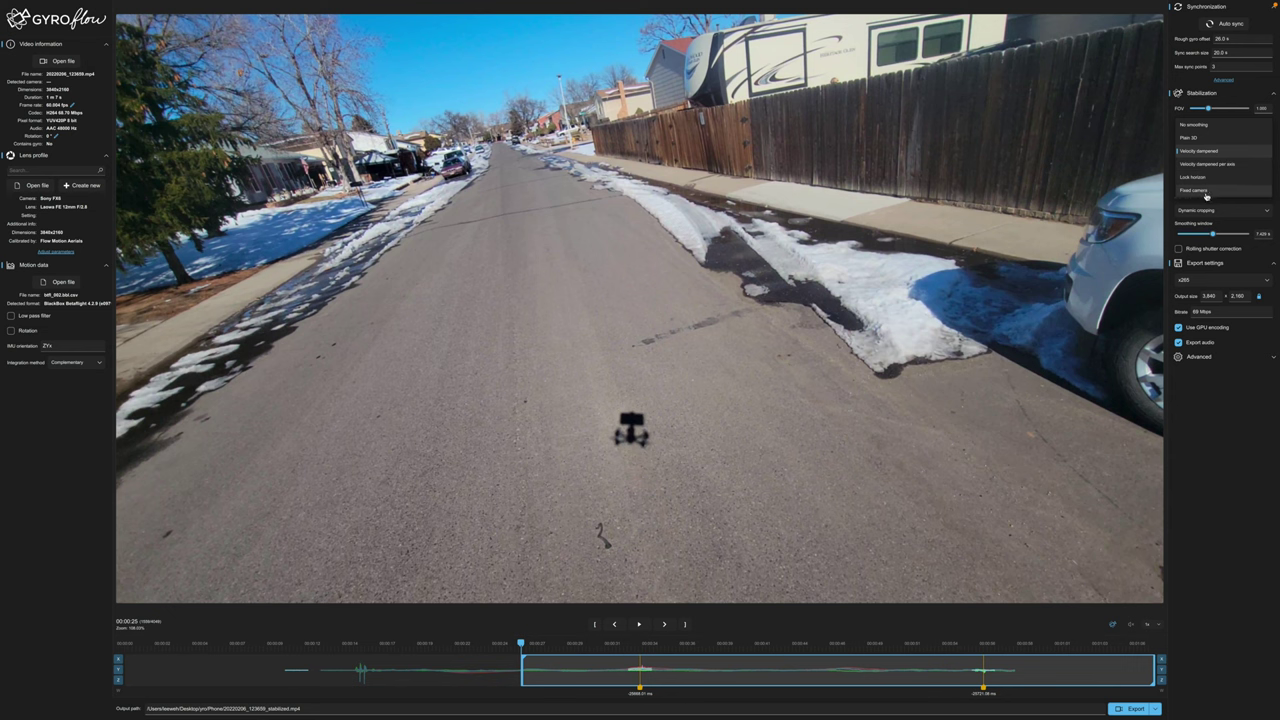
click(1207, 126)
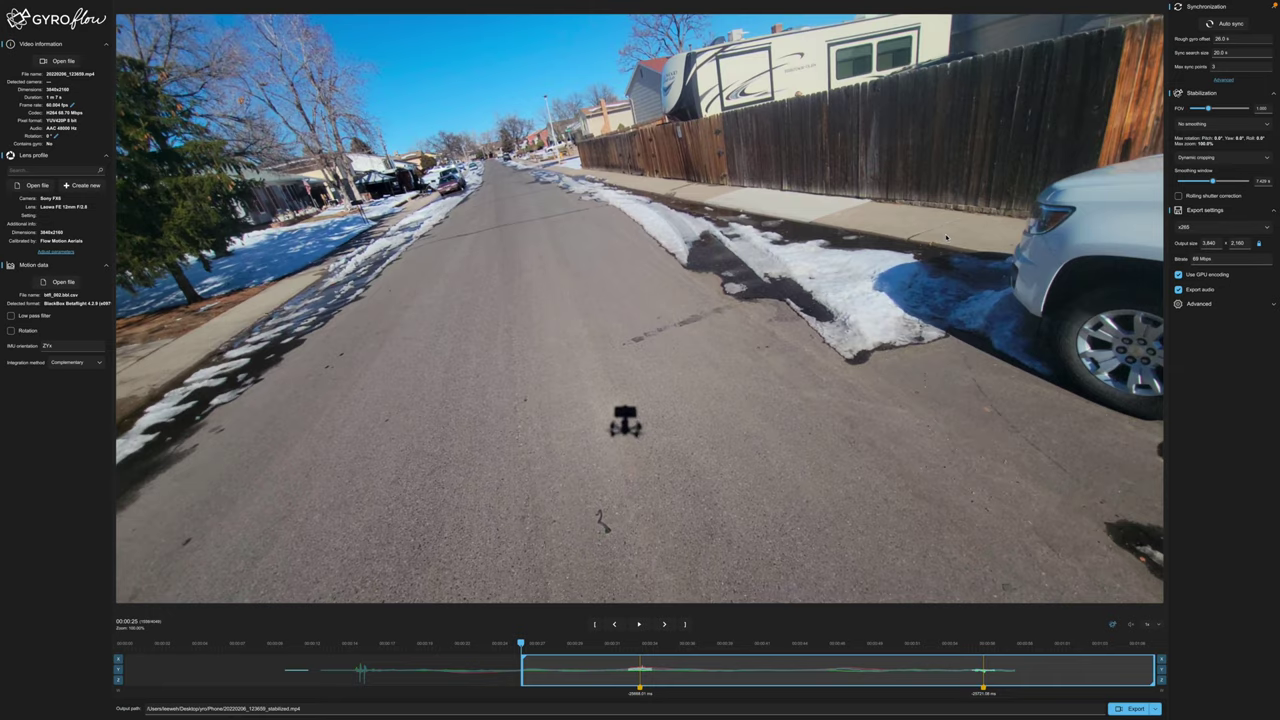
key(space)
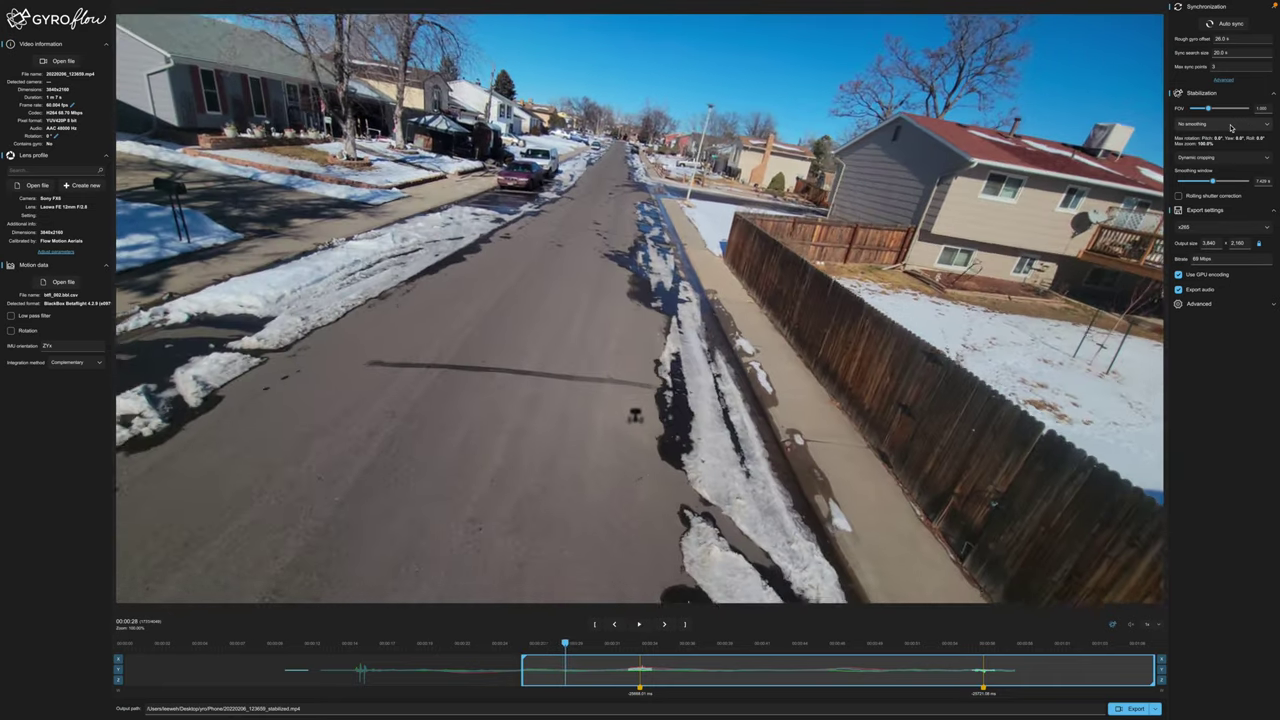
key(space)
Try Plain 3D smoothing and play a few seconds to compare
click(1231, 127)
click(1219, 140)
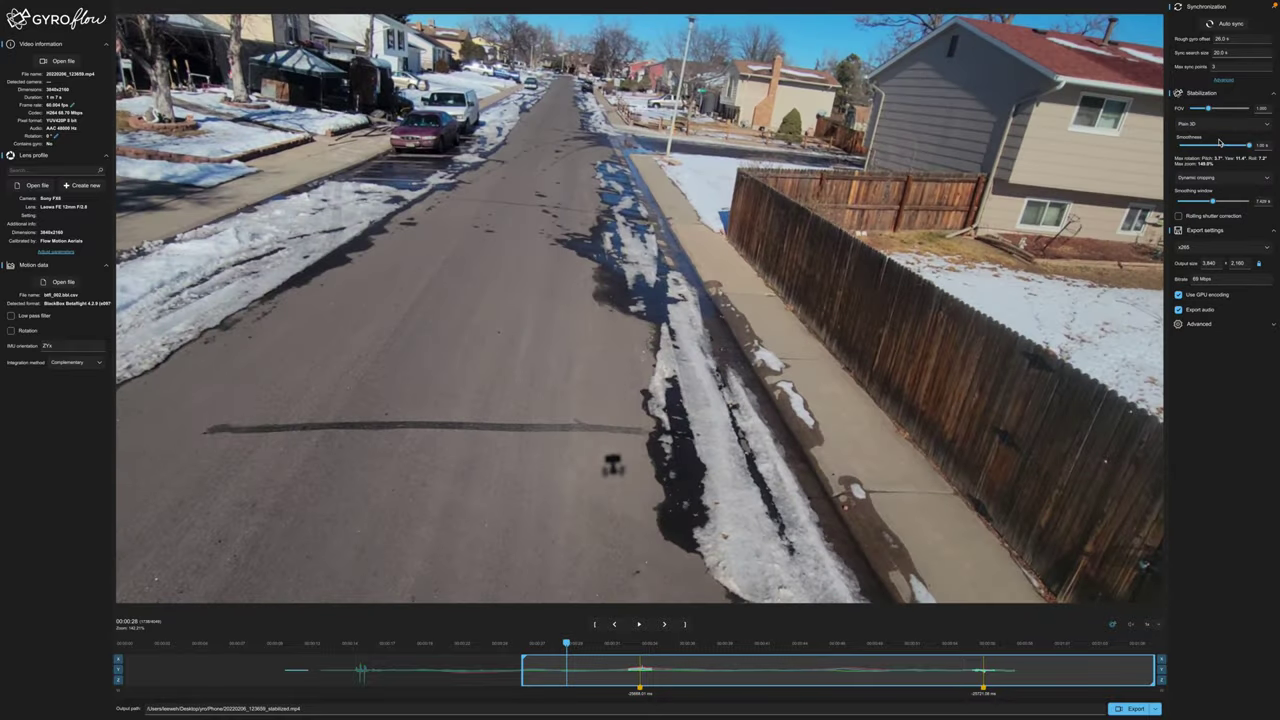
key(space)
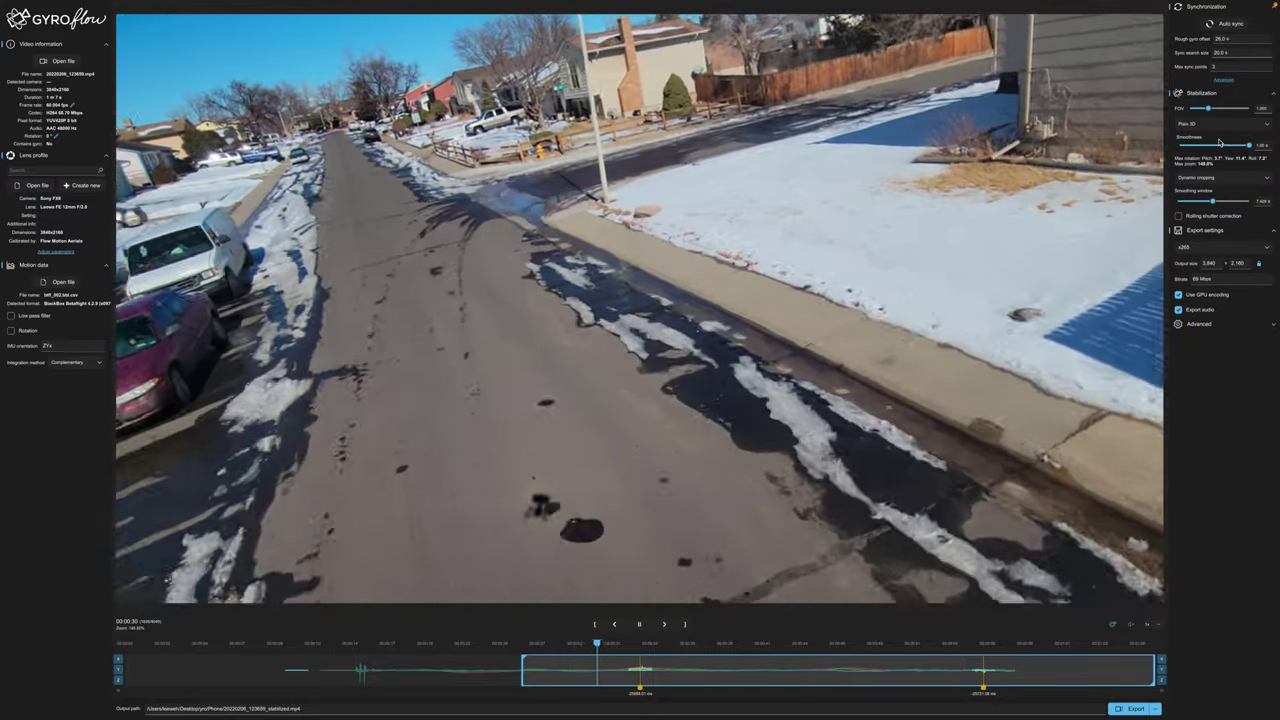
key(space)
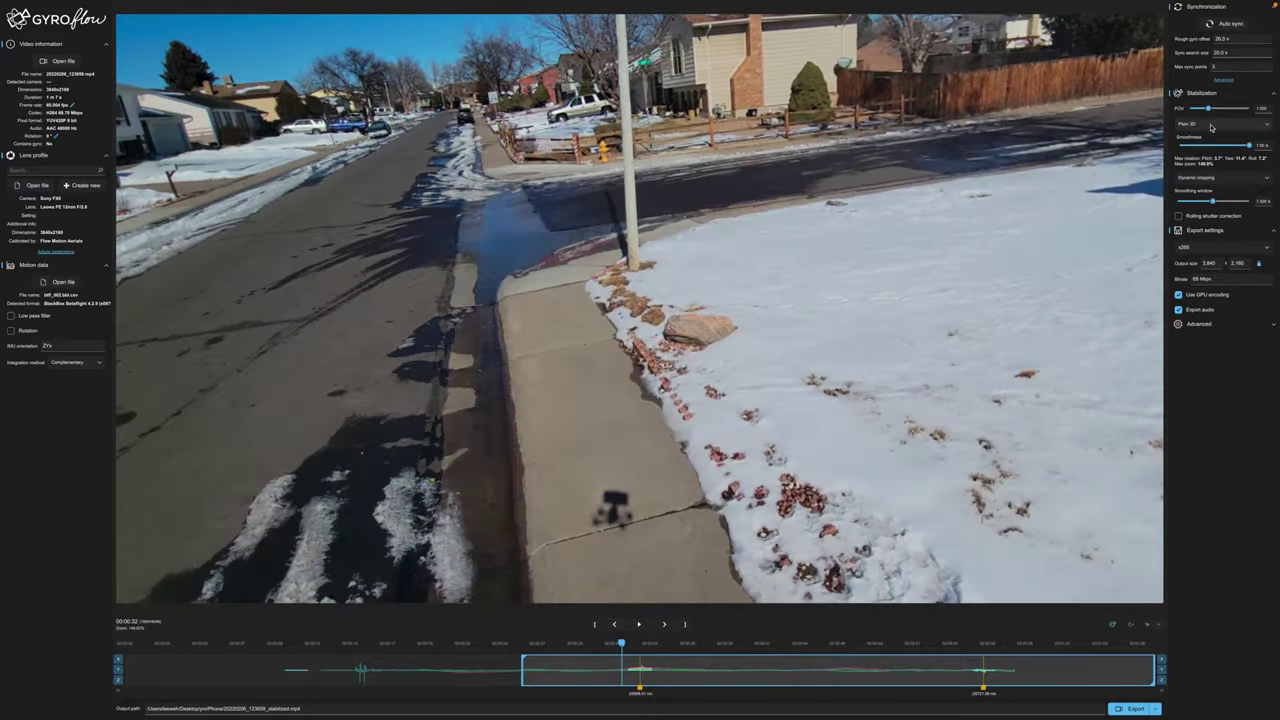
Choose Velocity dampened per axis, lower yaw smoothness slightly, and resume playback
click(1212, 124)
click(1206, 163)
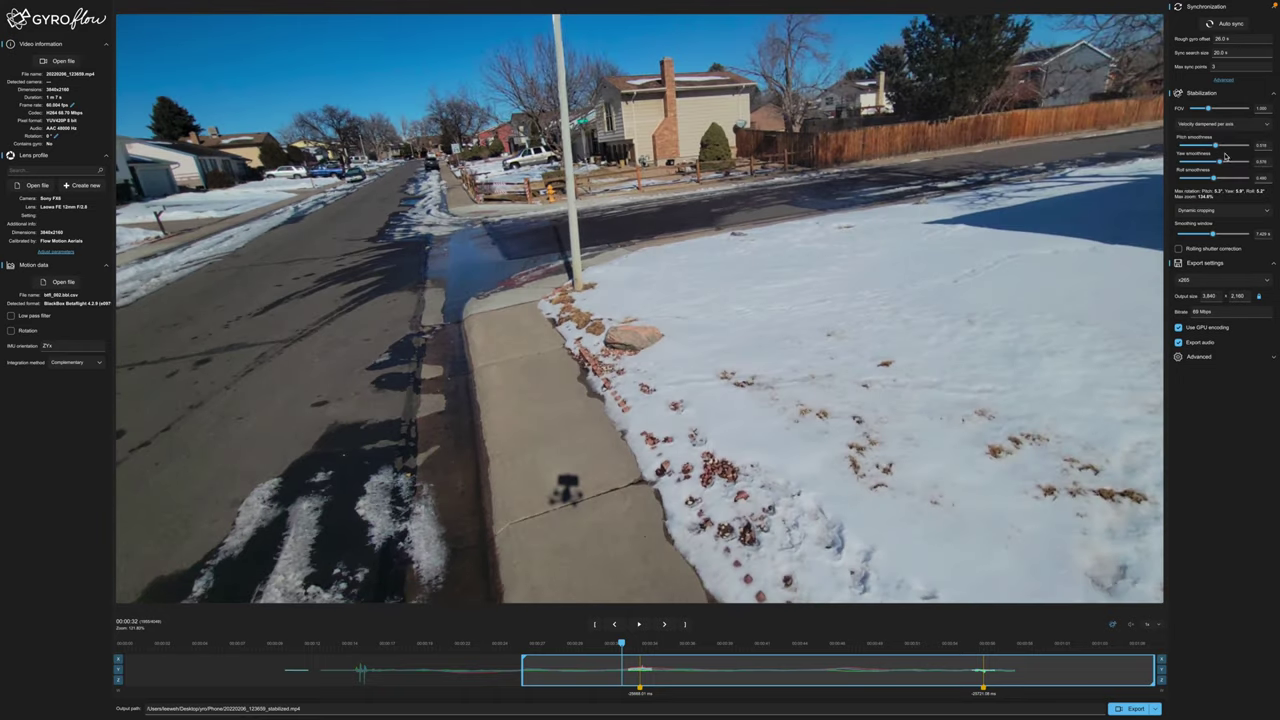
drag(1219, 162, 1214, 160)
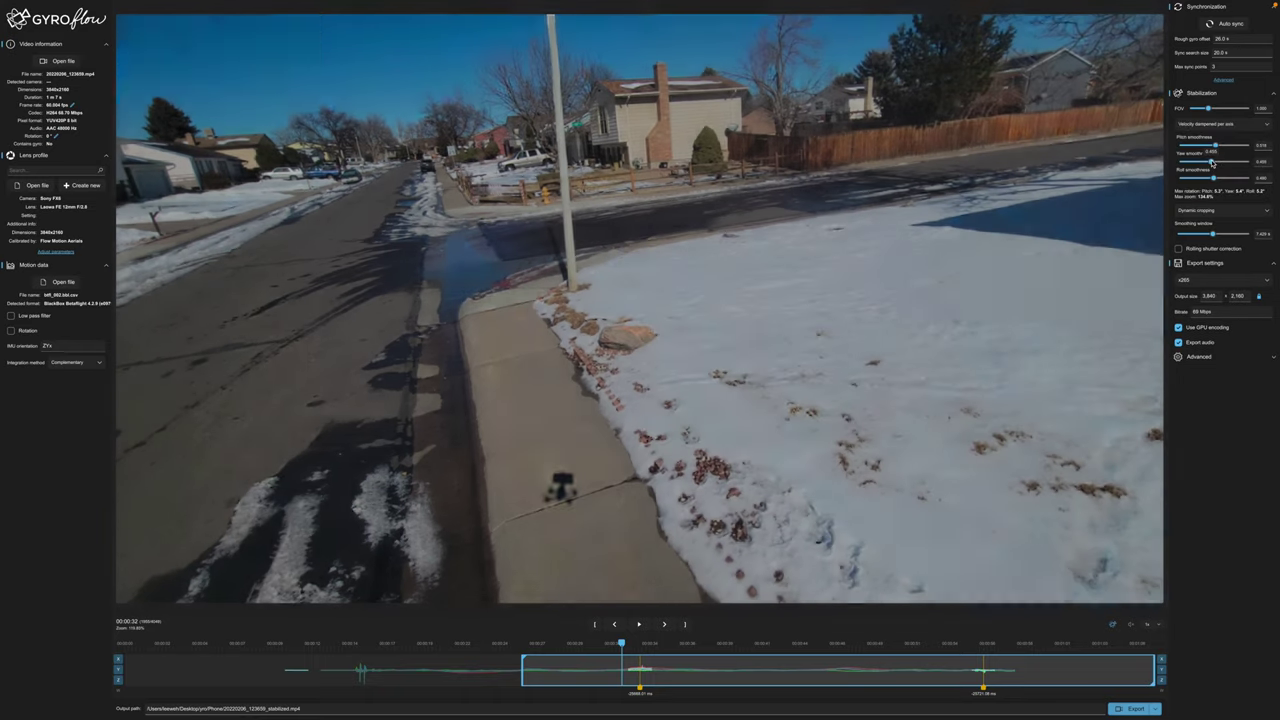
key(space)
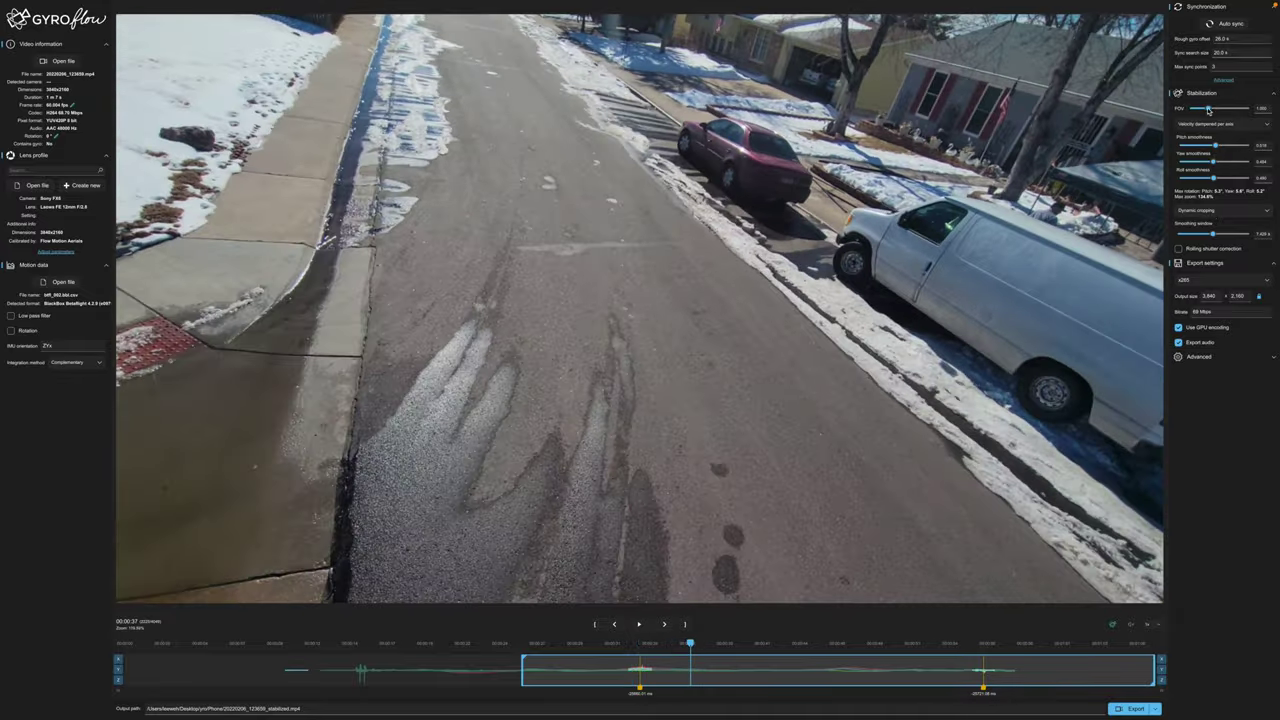
click(1217, 109)
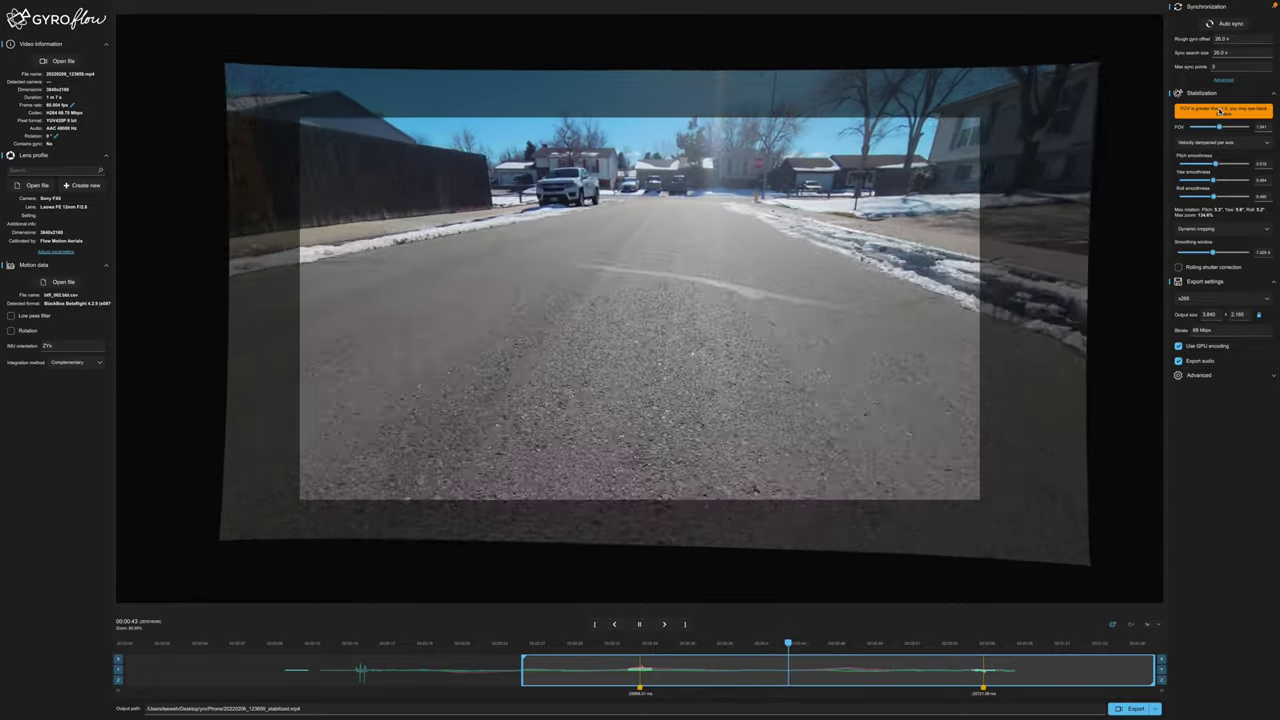
key(space)
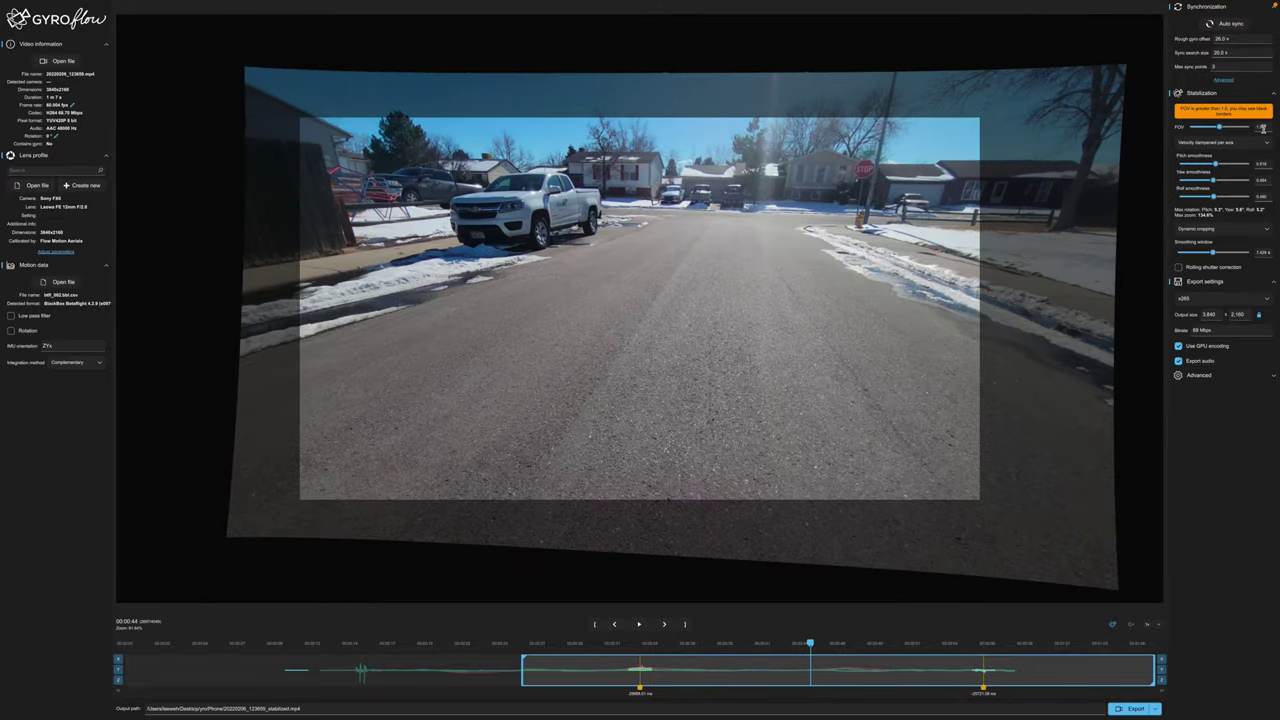